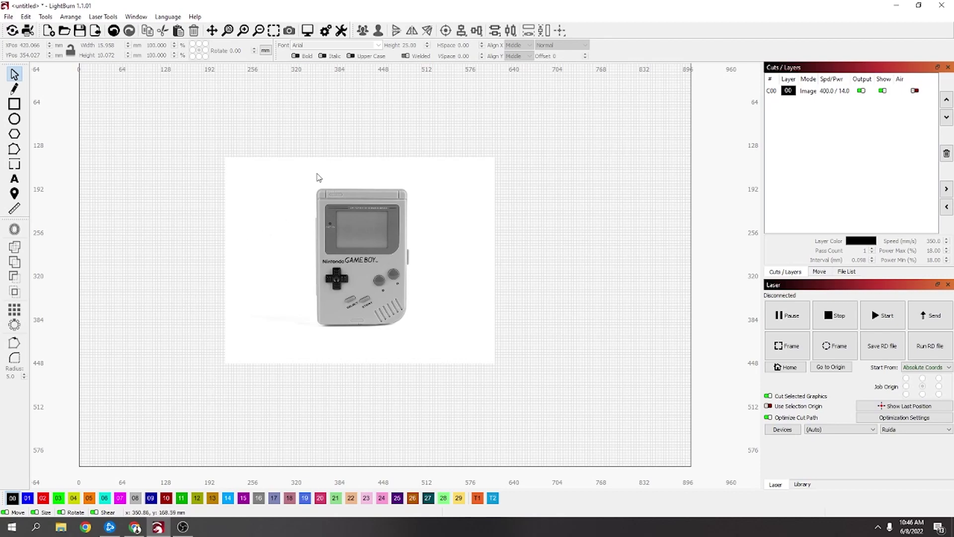
Trace the Game Boy photo at threshold 216, then delete the traced outline
scroll(361, 249, "up", 3)
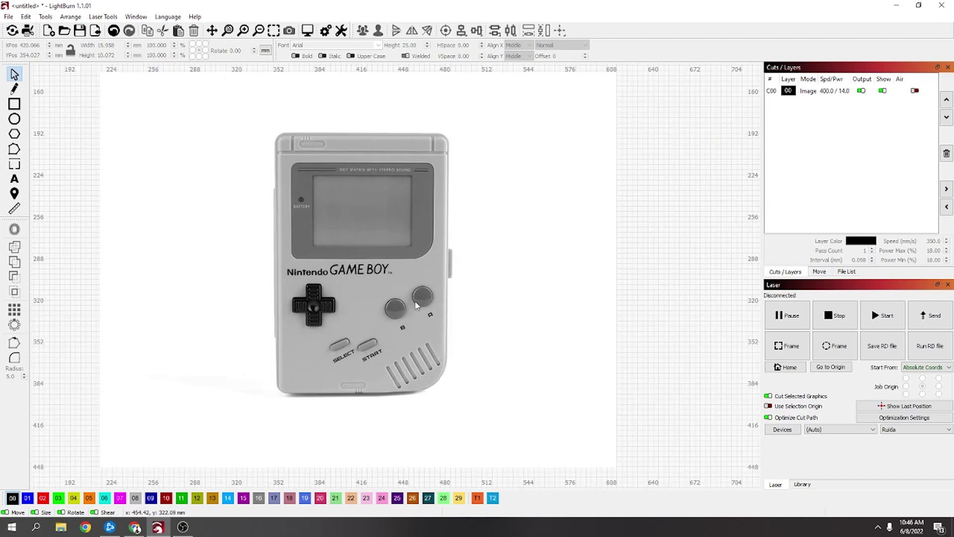
right_click(360, 275)
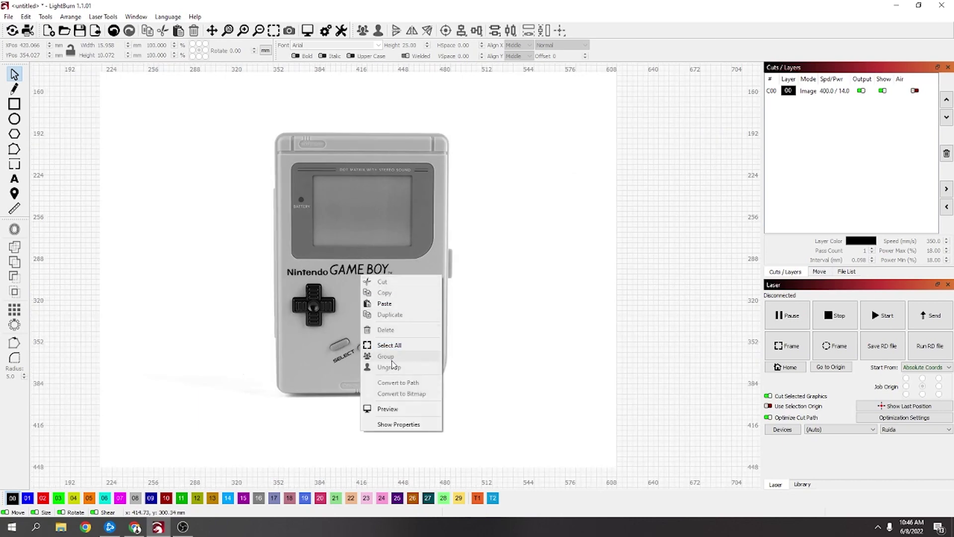
left_click(324, 321)
right_click(324, 321)
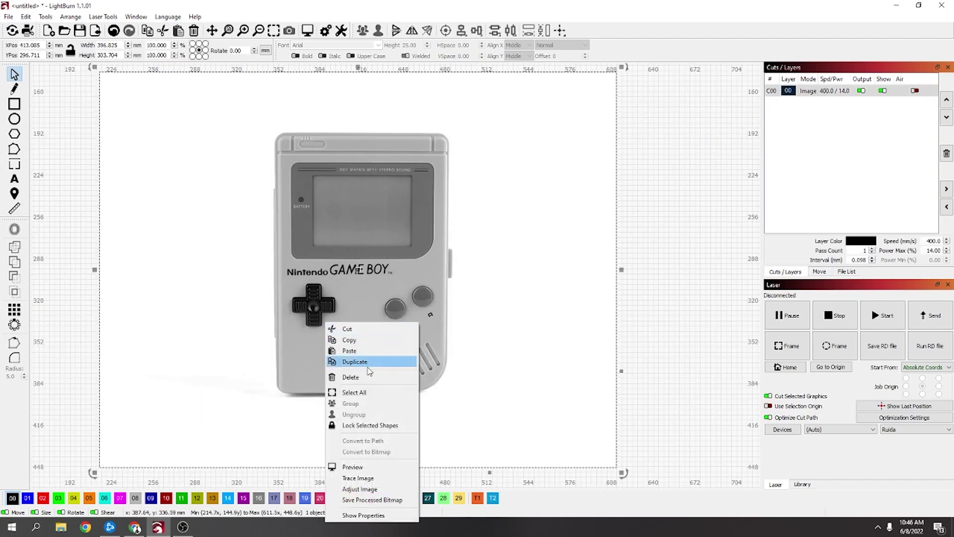
left_click(377, 478)
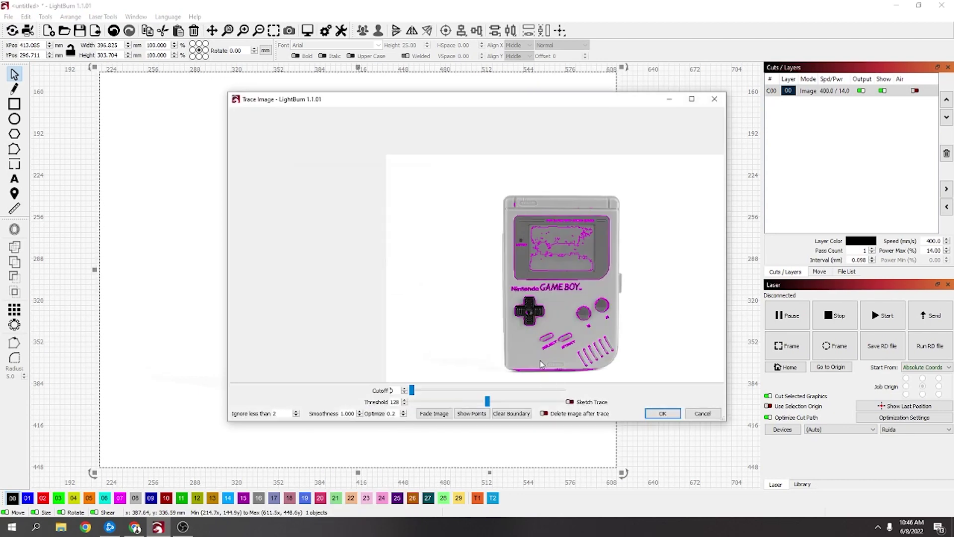
mouse_move(487, 401)
left_mouse_down()
mouse_move(497, 401)
mouse_move(428, 402)
mouse_move(549, 405)
mouse_move(541, 411)
left_mouse_up()
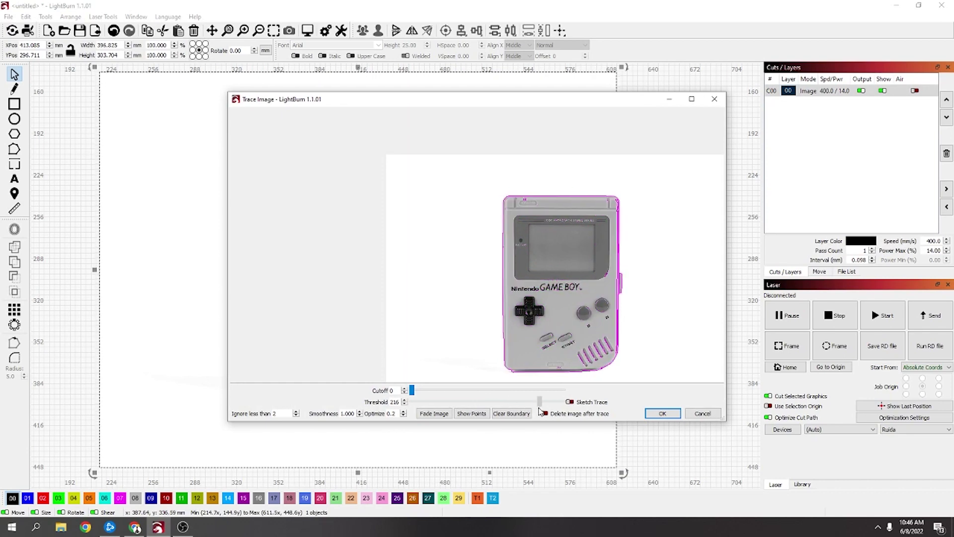
left_click(655, 416)
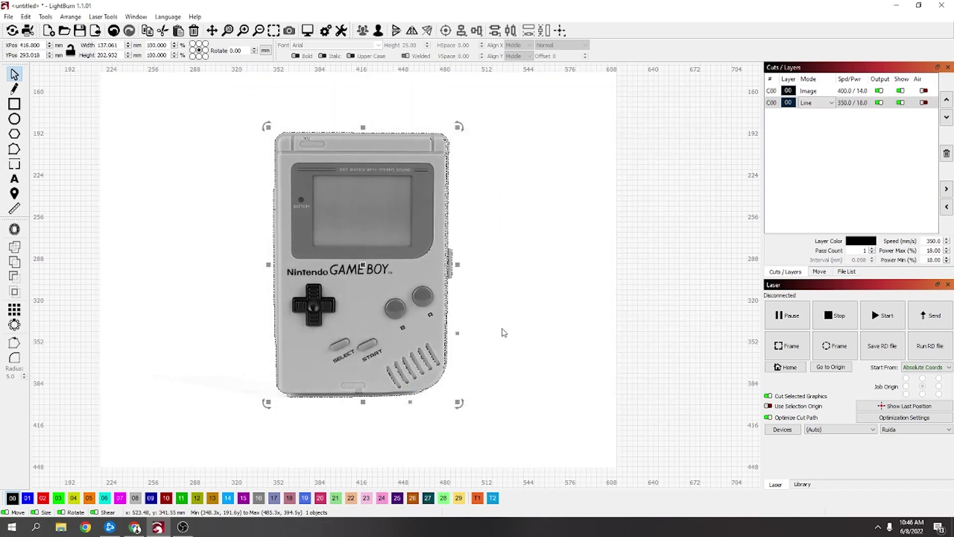
key("Delete")
left_click(501, 331)
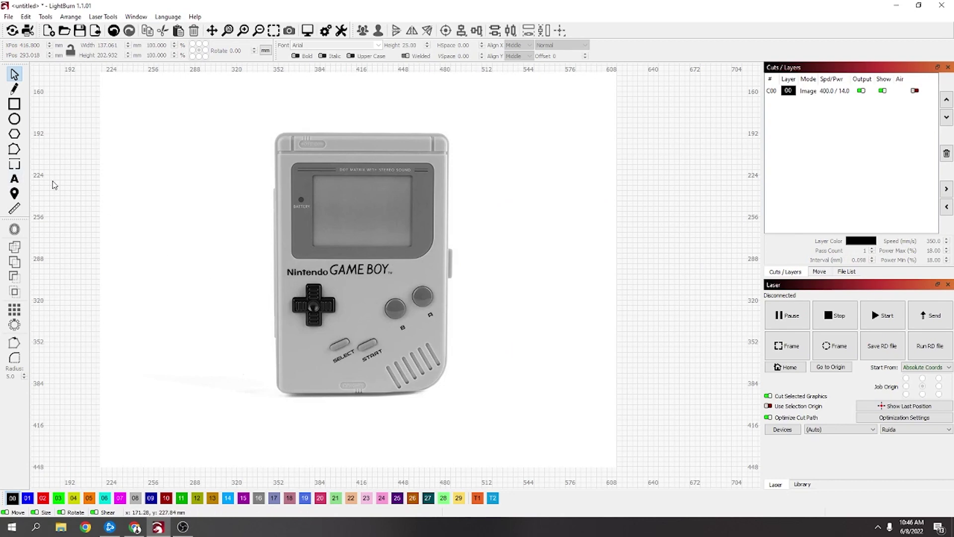
Draw rectangles around the body, screen bezel, display window and D-pad vertical arm
left_click(14, 104)
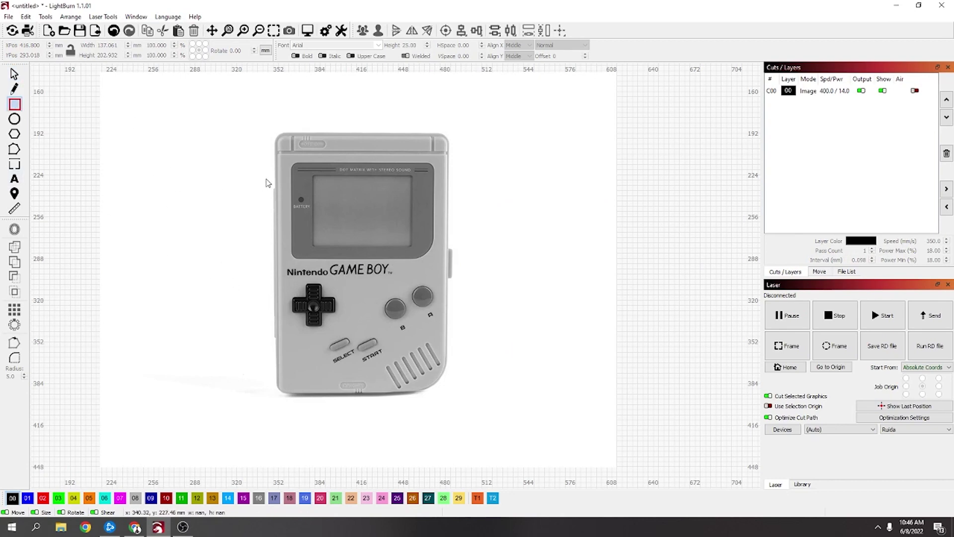
mouse_move(276, 133)
left_mouse_down()
mouse_move(354, 300)
mouse_move(416, 395)
mouse_move(448, 395)
left_mouse_up()
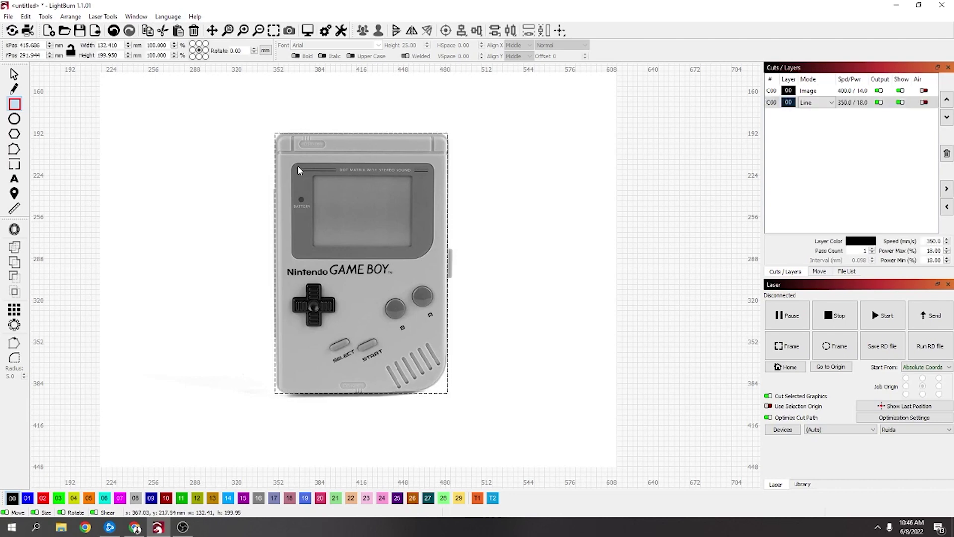
mouse_move(291, 163)
left_mouse_down()
mouse_move(407, 258)
mouse_move(434, 259)
left_mouse_up()
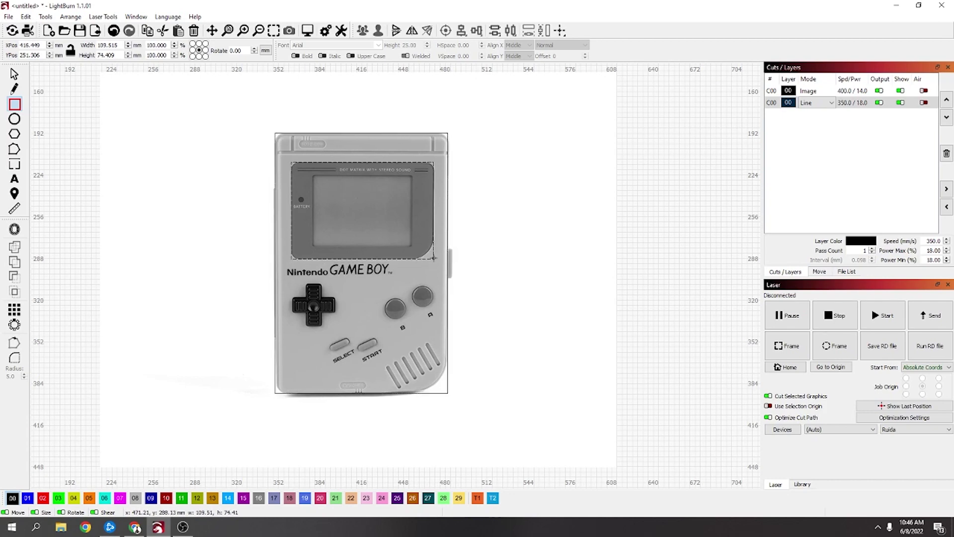
mouse_move(314, 176)
left_mouse_down()
mouse_move(418, 257)
mouse_move(410, 246)
left_mouse_up()
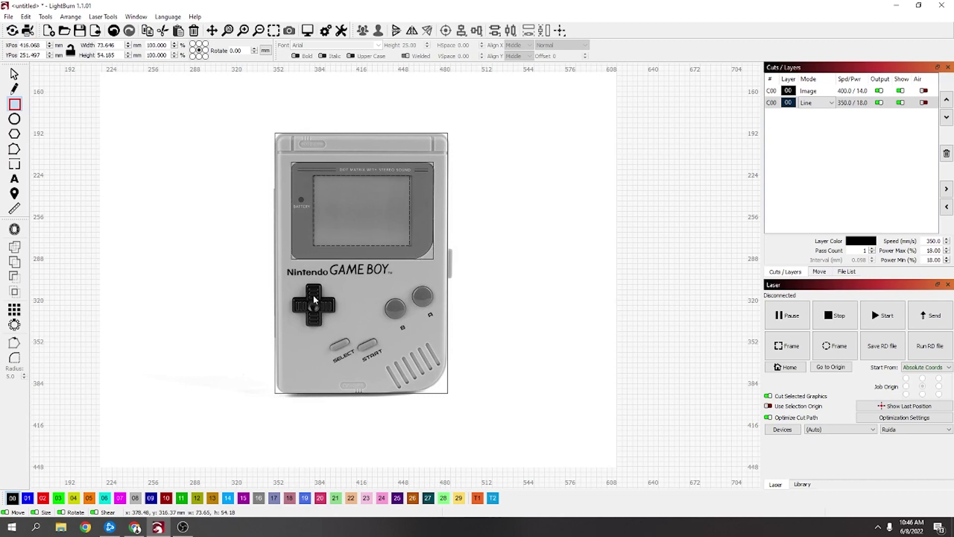
left_click_drag(307, 284, 323, 330)
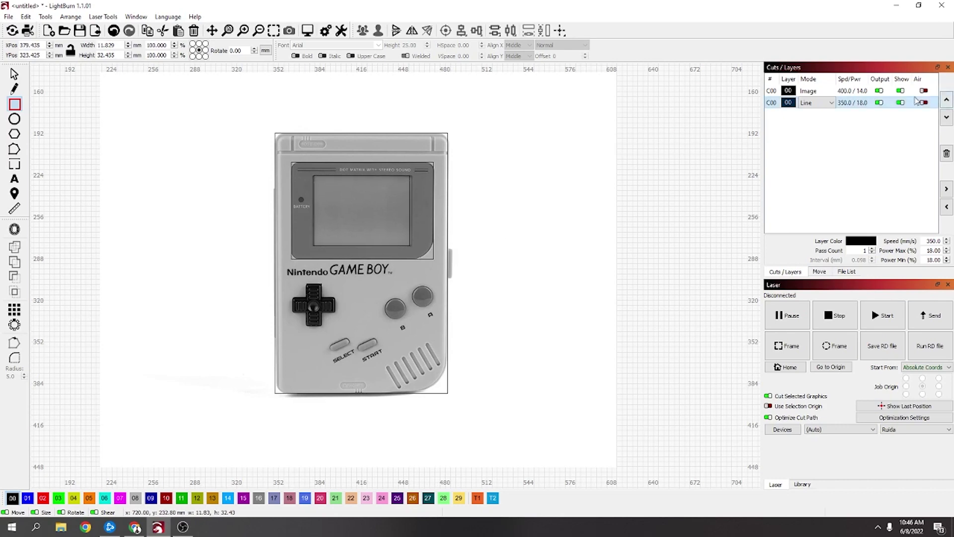
Turn off the Image layer's output and weld a thin rectangle onto the body's right-side bump
left_click(878, 91)
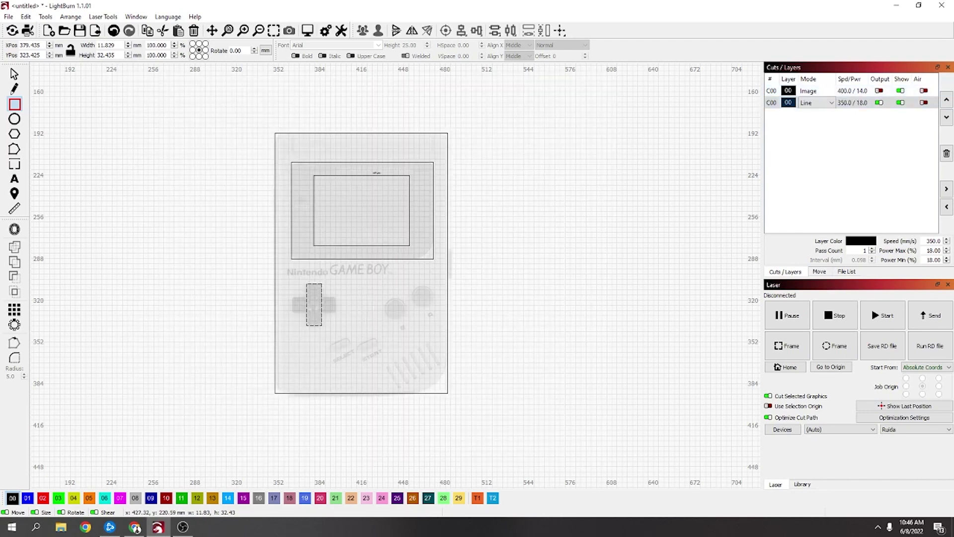
scroll(390, 215, "up", 3)
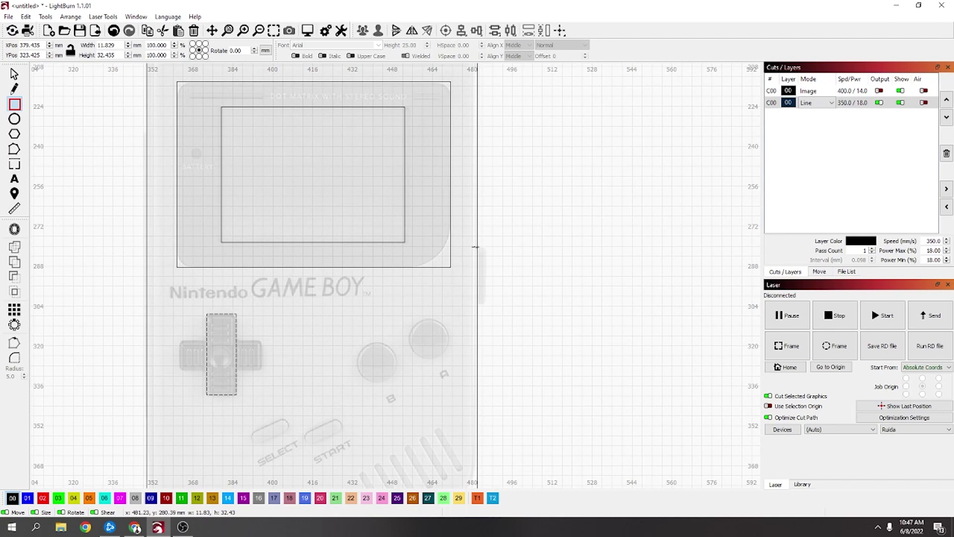
left_click_drag(476, 246, 484, 304)
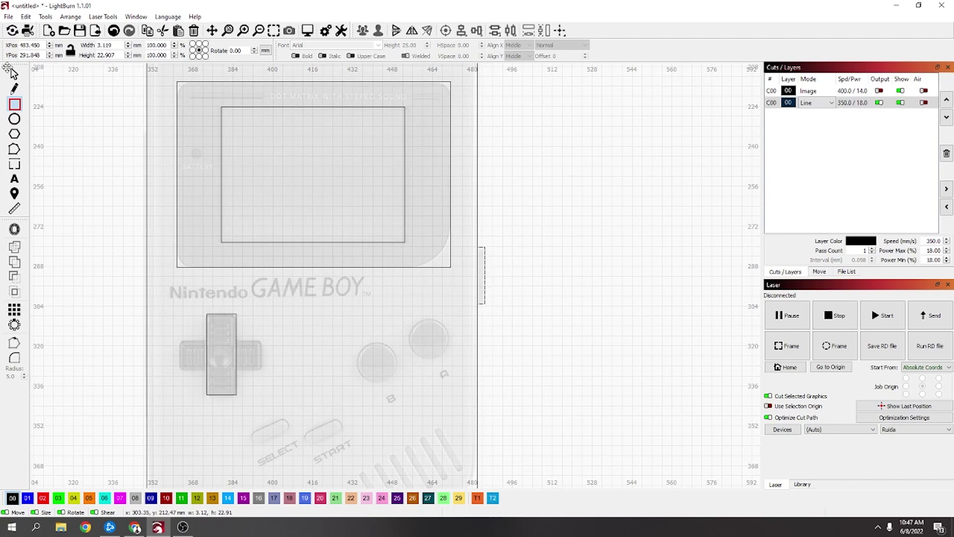
left_click(14, 74)
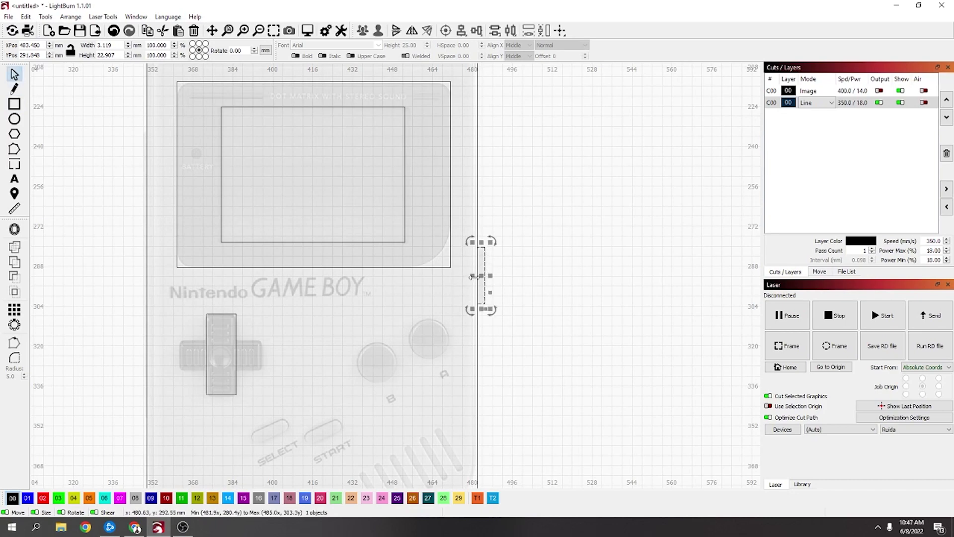
left_click_drag(472, 275, 468, 276)
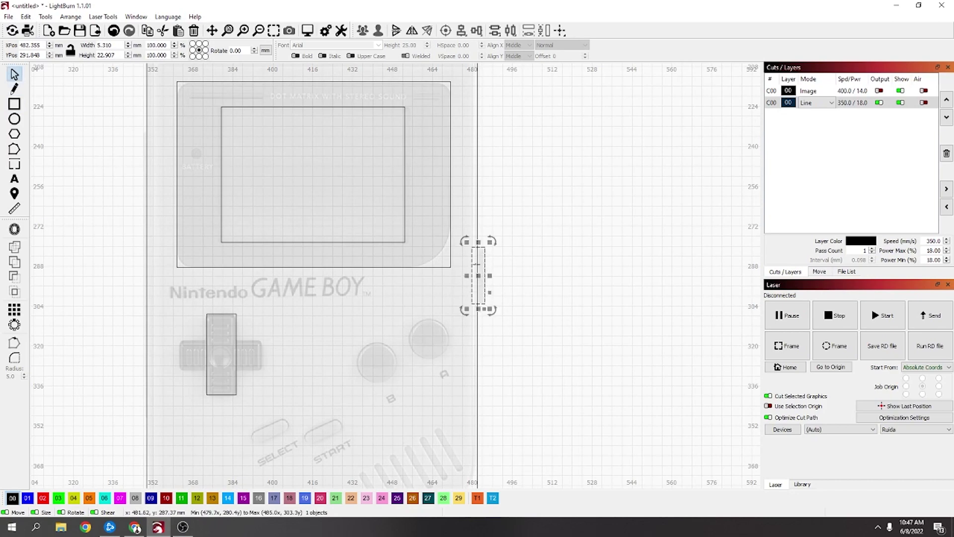
left_click(477, 267, "shift")
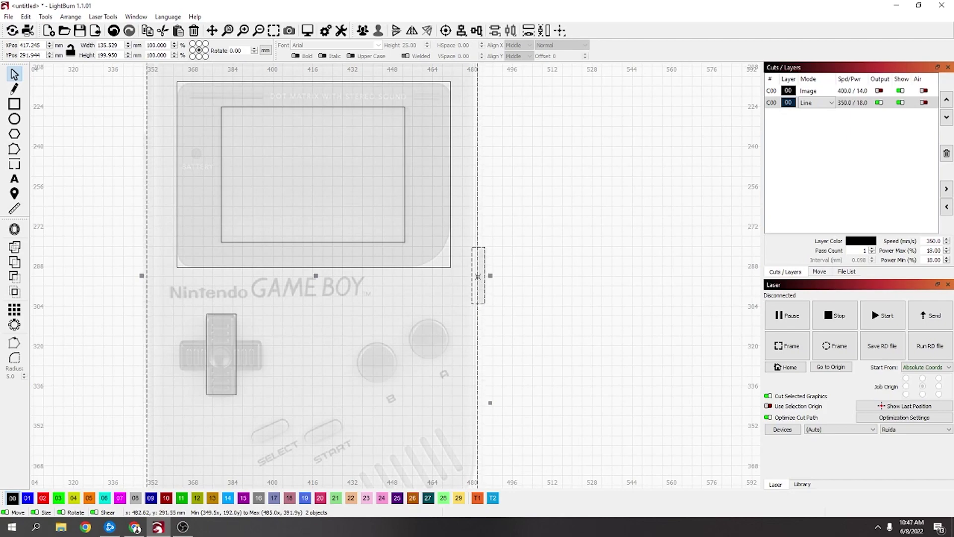
left_click(14, 261)
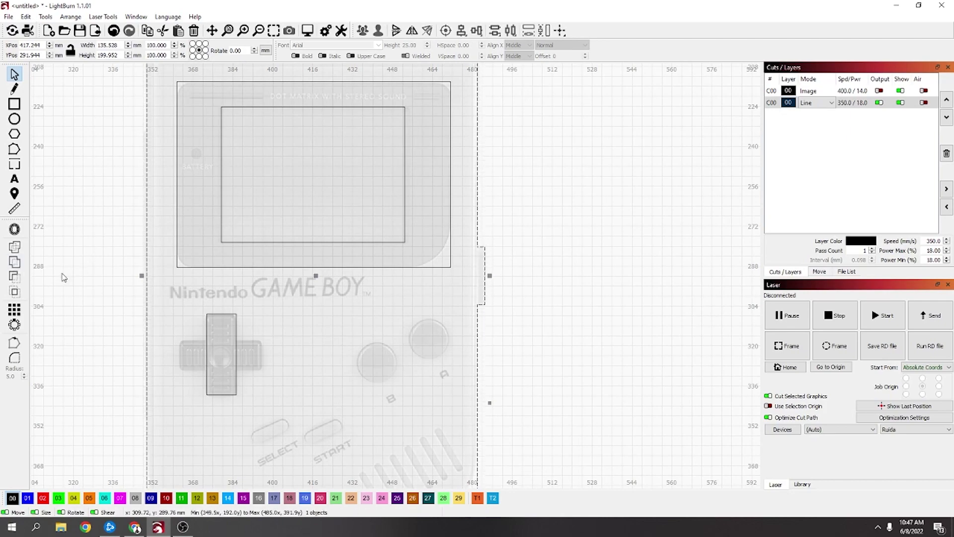
Round the body outline's upper-right and upper-left corners with the corner-radius tool
scroll(492, 322, "down", 3)
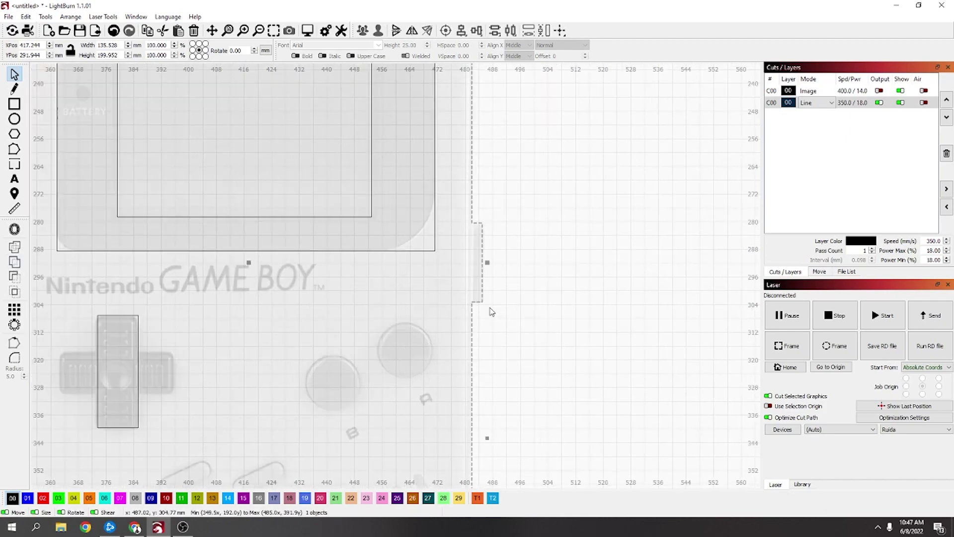
scroll(432, 249, "up", 3)
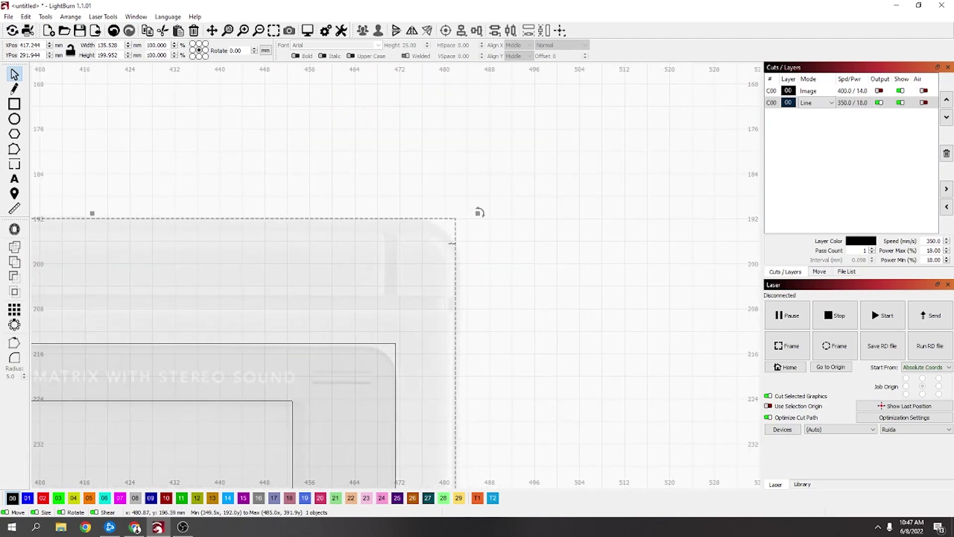
left_click(15, 361)
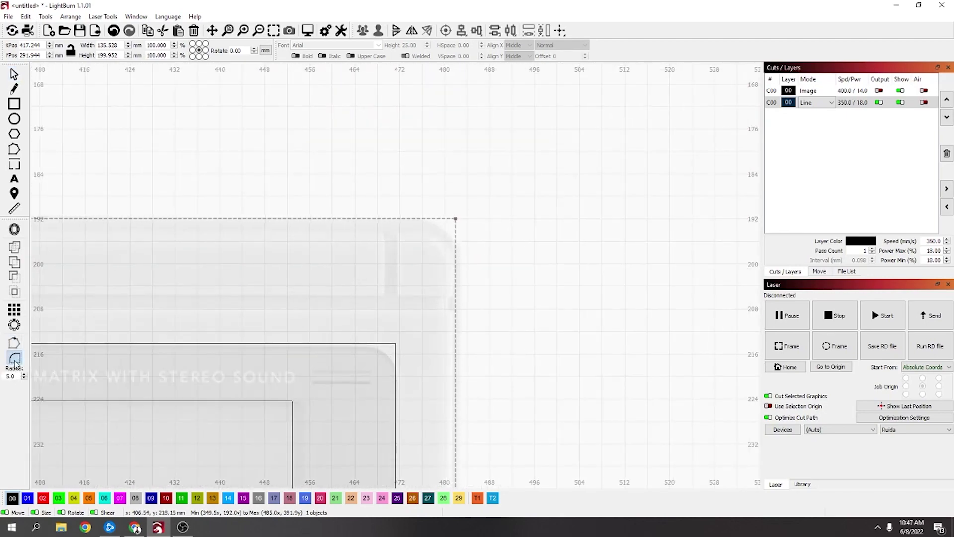
left_click(455, 218)
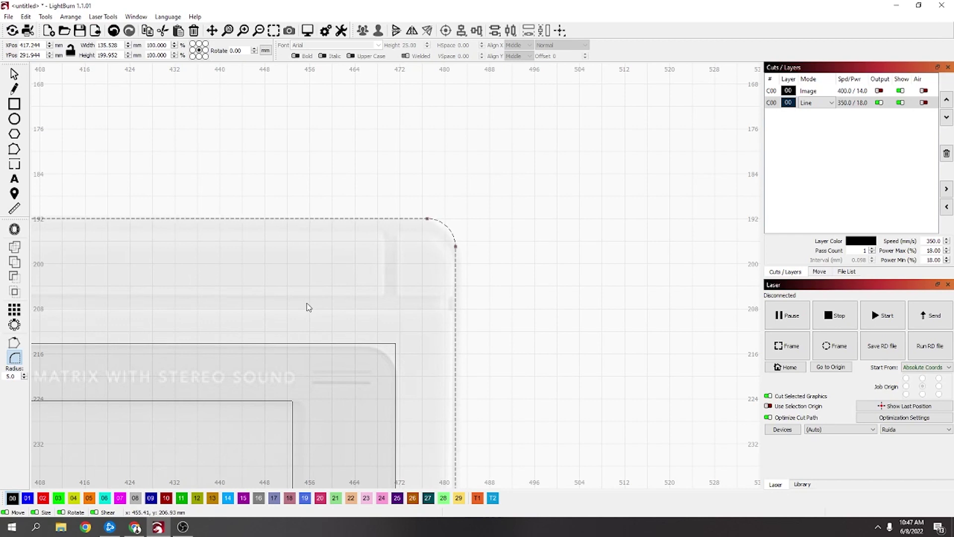
key("ctrl+z")
left_click(455, 218)
left_click_drag(230, 213, 302, 251)
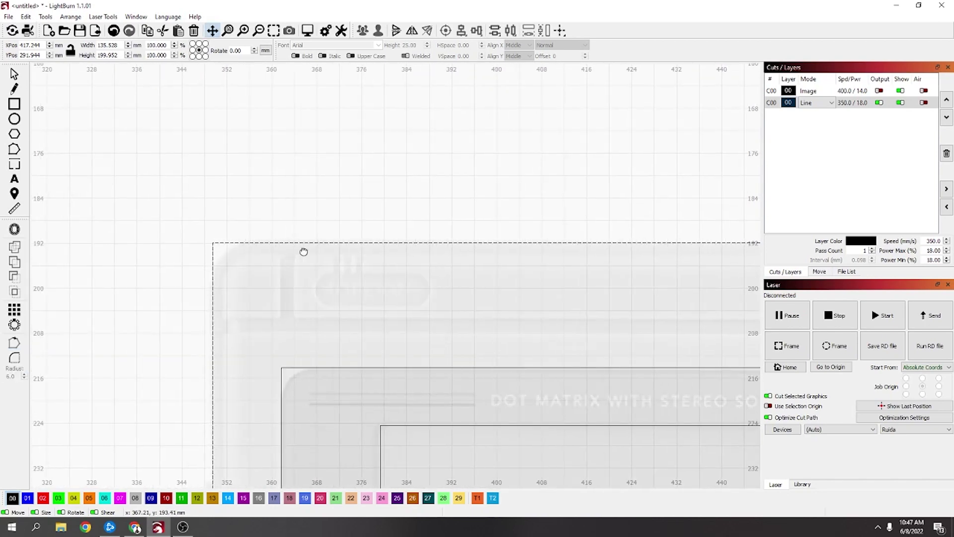
left_click(212, 243)
Round the screen bezel's four corners, giving the bottom-right a larger 17 mm curve
scroll(231, 428, "down", 5)
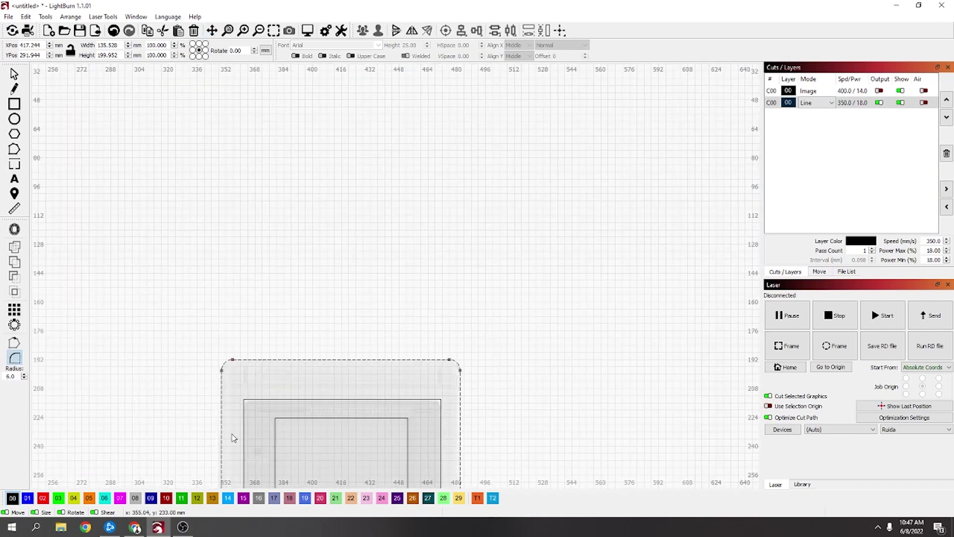
scroll(246, 396, "up", 5)
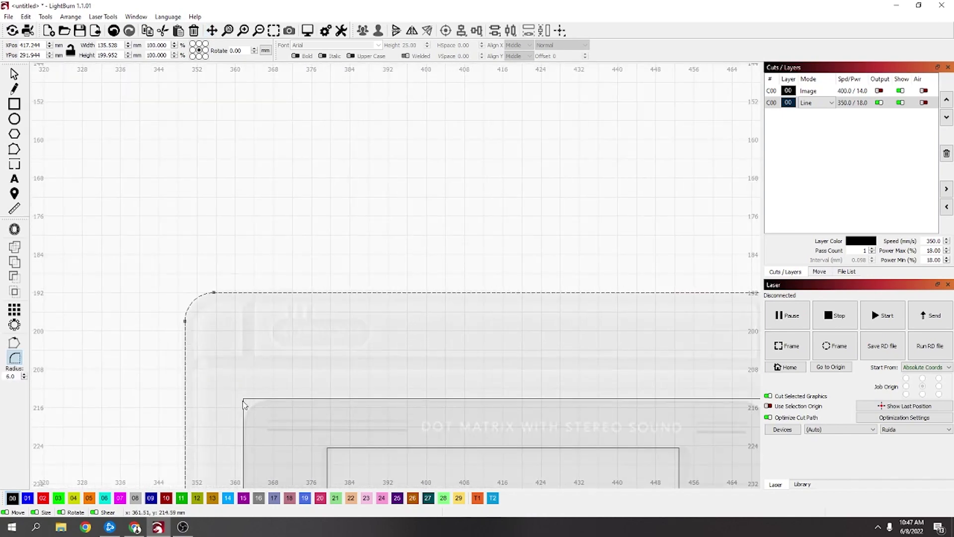
left_click(244, 400)
left_click(243, 400)
scroll(479, 434, "right", 5)
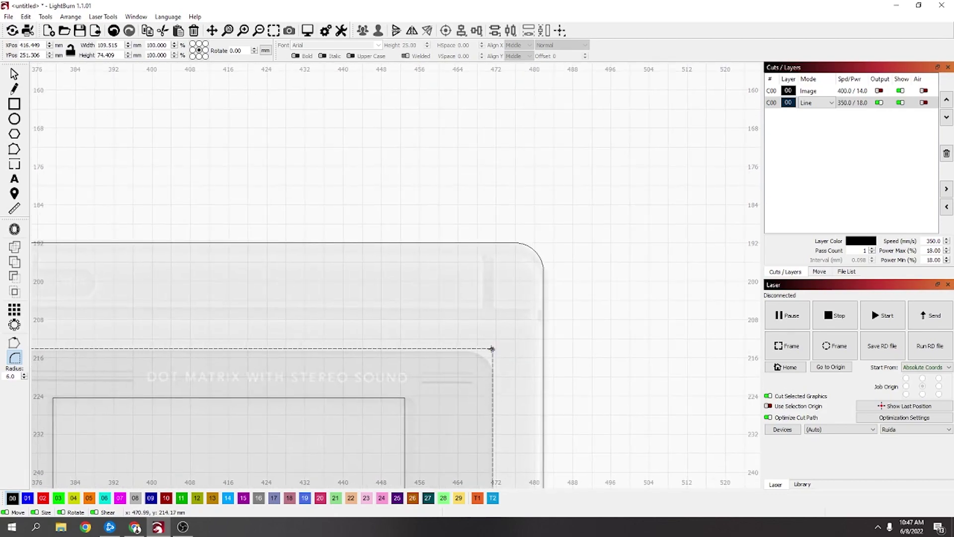
left_click(492, 350)
scroll(427, 405, "down", 2)
left_click_drag(394, 428, 439, 226)
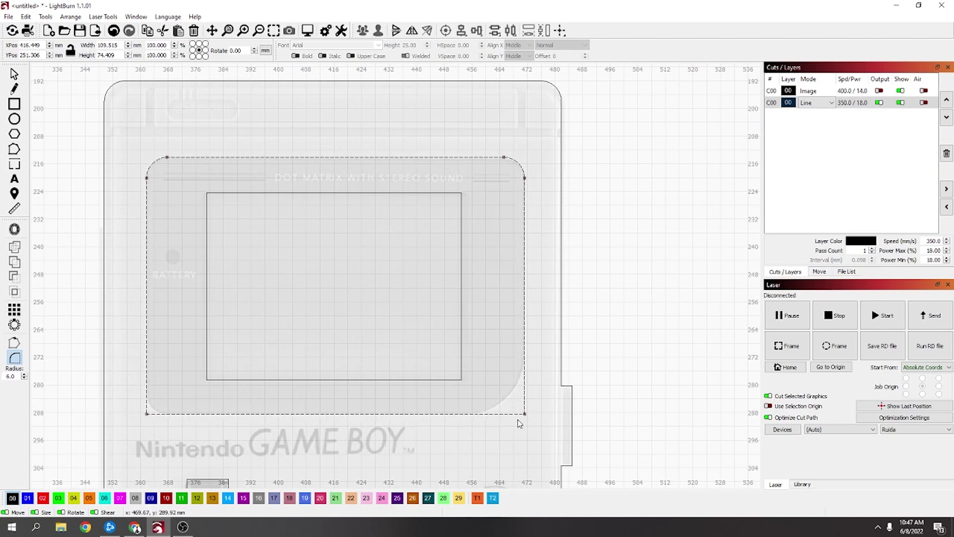
left_click(147, 414)
scroll(449, 433, "down", 4)
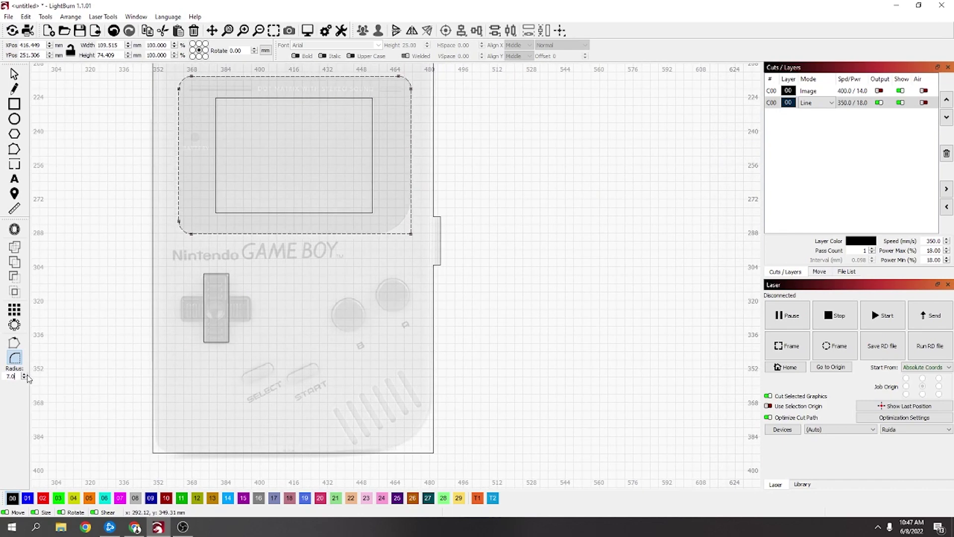
left_click(412, 234)
scroll(379, 242, "up", 3)
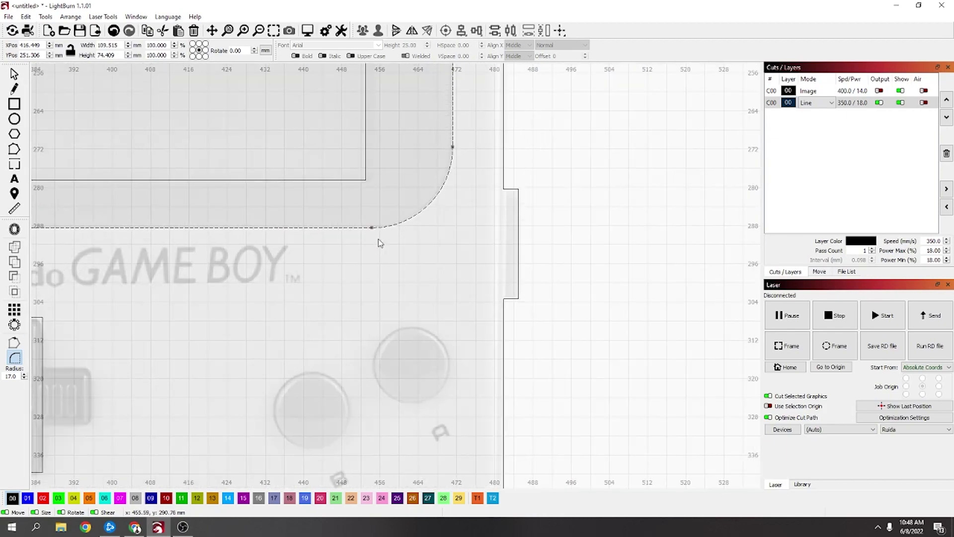
scroll(345, 264, "down", 4)
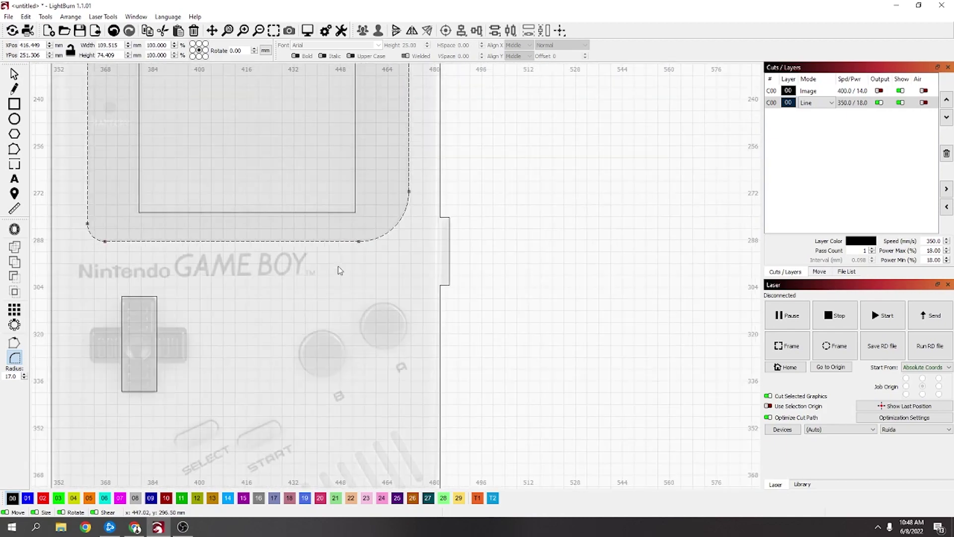
scroll(180, 375, "up", 5)
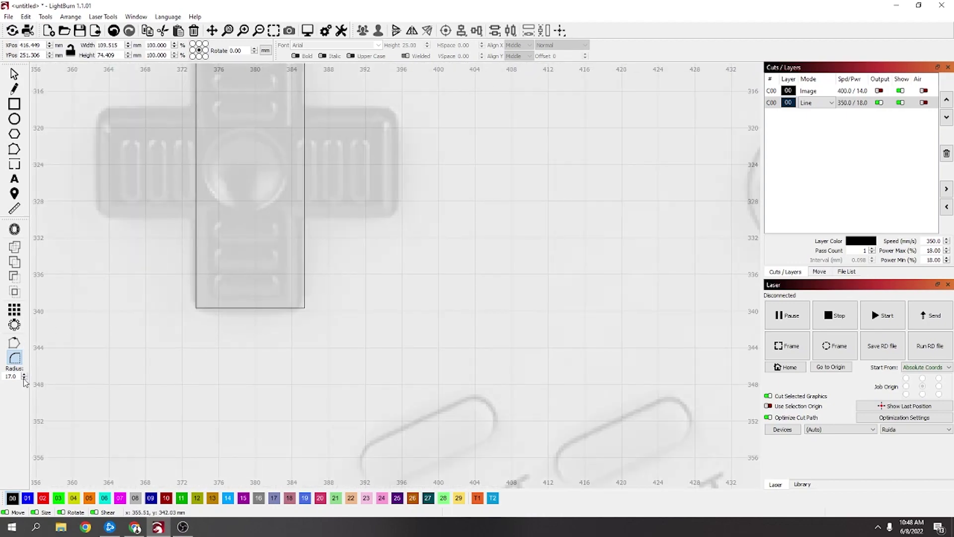
Round the D-pad bar's corners with a 1.0 radius after trying 2
left_click_drag(11, 376, 5, 376)
type("2")
left_click(197, 309)
key("ctrl+z")
left_click(24, 379)
left_click(197, 308)
scroll(272, 289, "up", 3)
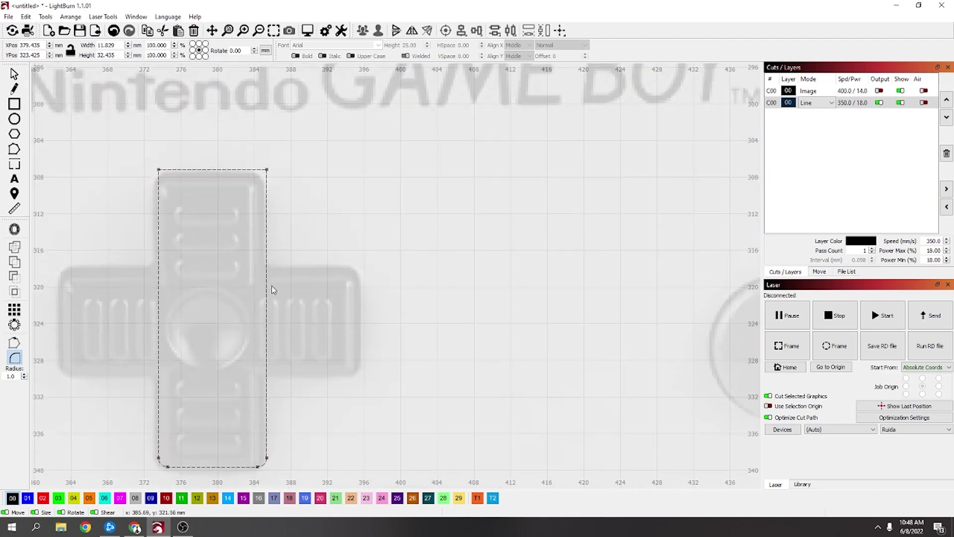
left_click(266, 170)
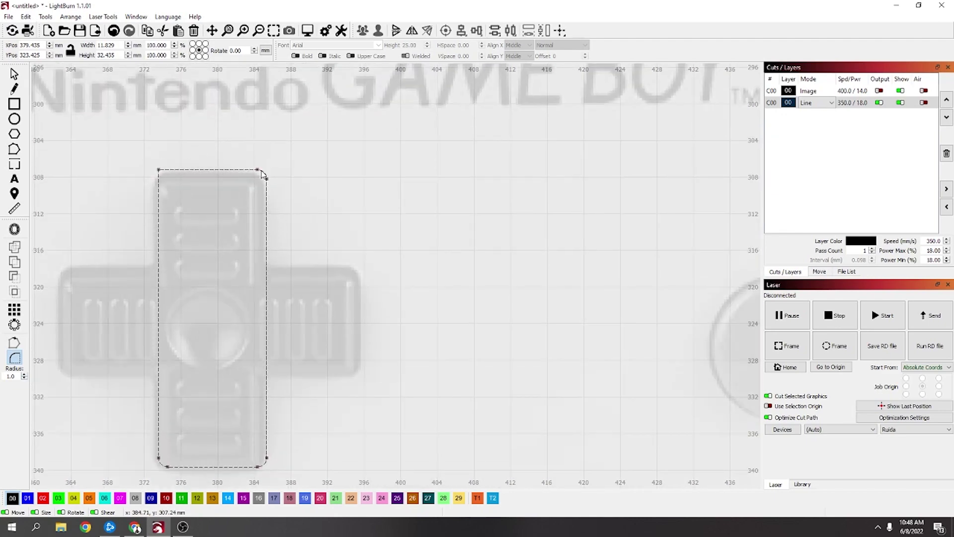
left_click(159, 169)
Undo a stray change and round the body outline's bottom-left corner
scroll(105, 283, "down", 5)
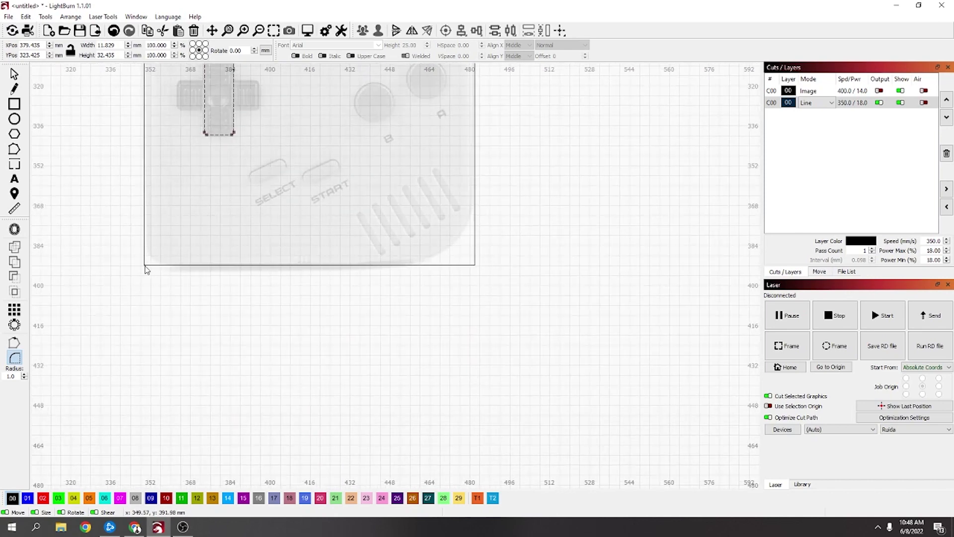
left_click(146, 269)
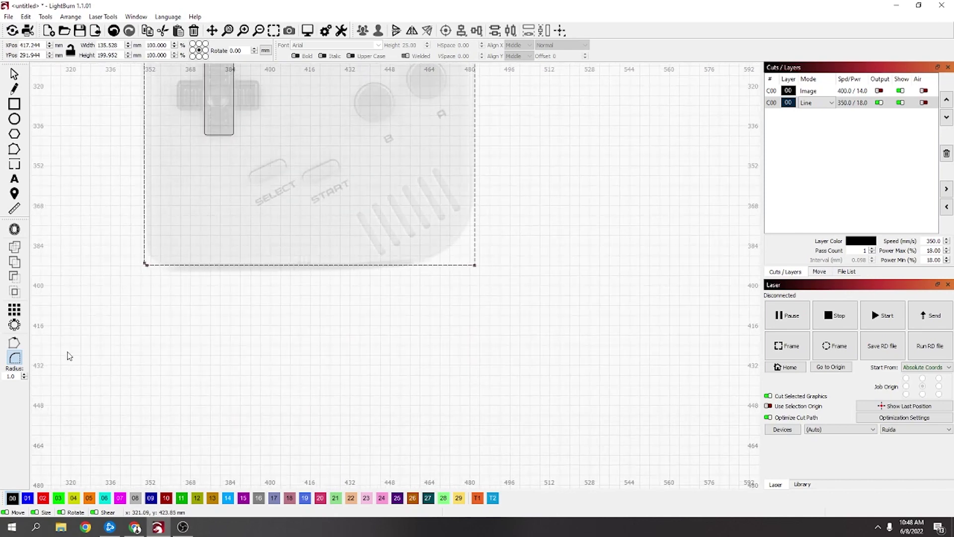
key("ctrl+z")
left_click(144, 265)
Set the corner radius to 17 and undo the bottom-right corner rounding
left_click_drag(10, 376, 2, 377)
type("17")
key("ctrl+z")
Insert a smooth node and reshape the body's bottom-right corner into a large sweeping curve
left_click(14, 149)
scroll(423, 273, "up", 3)
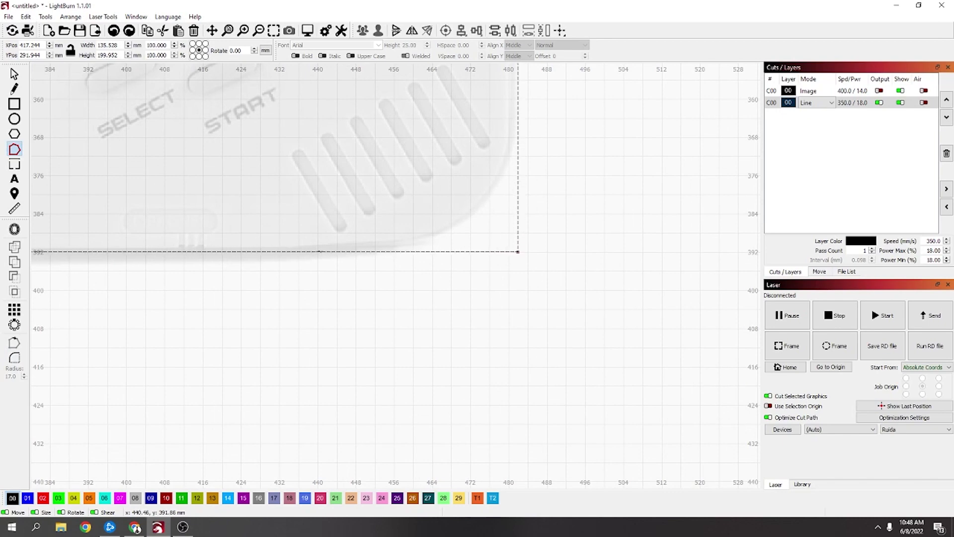
key("i")
key("s")
left_click_drag(517, 251, 478, 212)
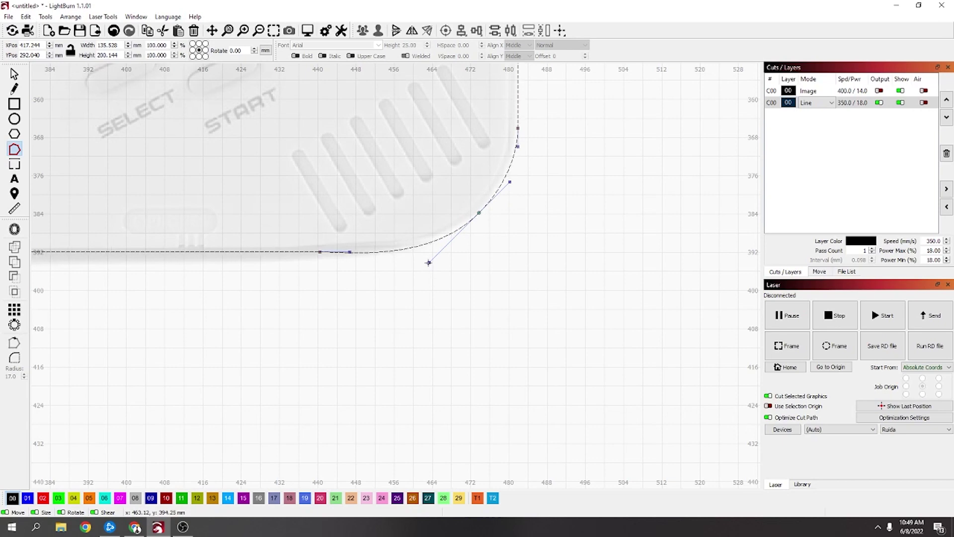
left_click_drag(429, 260, 436, 251)
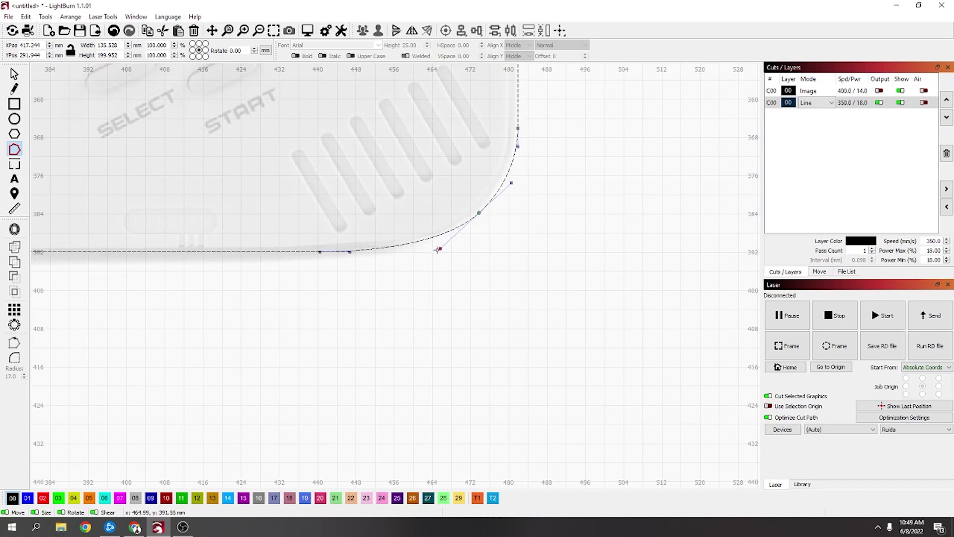
scroll(467, 221, "down", 5)
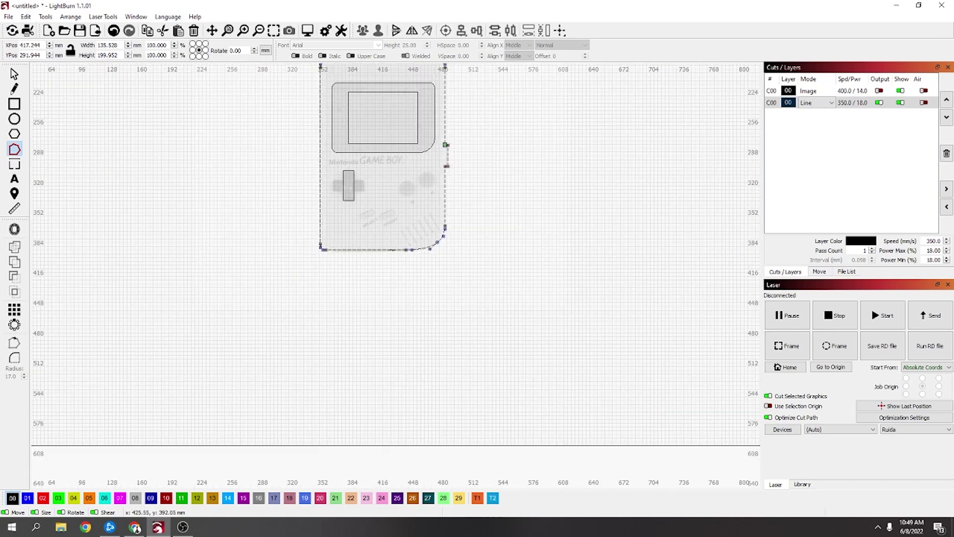
scroll(369, 232, "up", 2)
left_click_drag(309, 197, 320, 366)
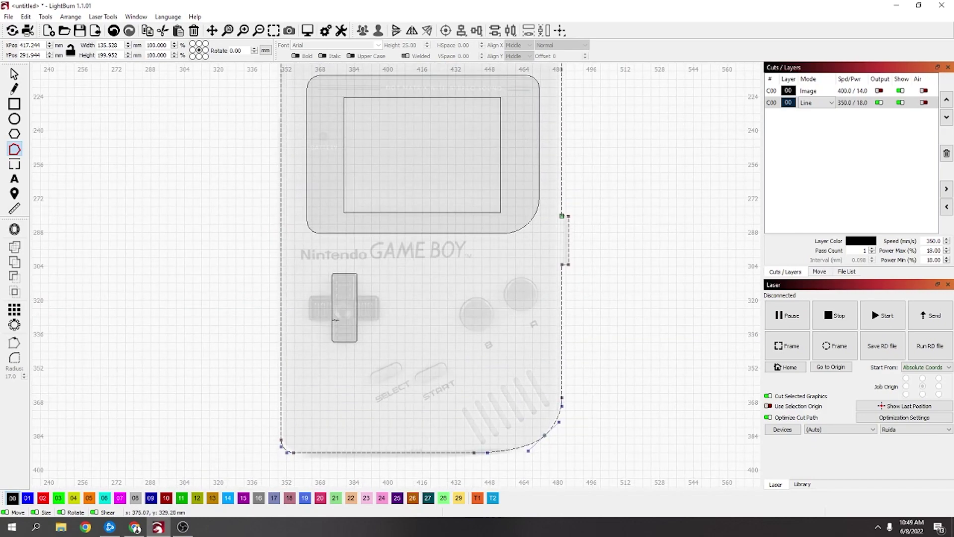
Copy the D-pad bar rotated 90° to form a cross, and draw a tall rectangle beside the Game Boy
left_click(14, 74)
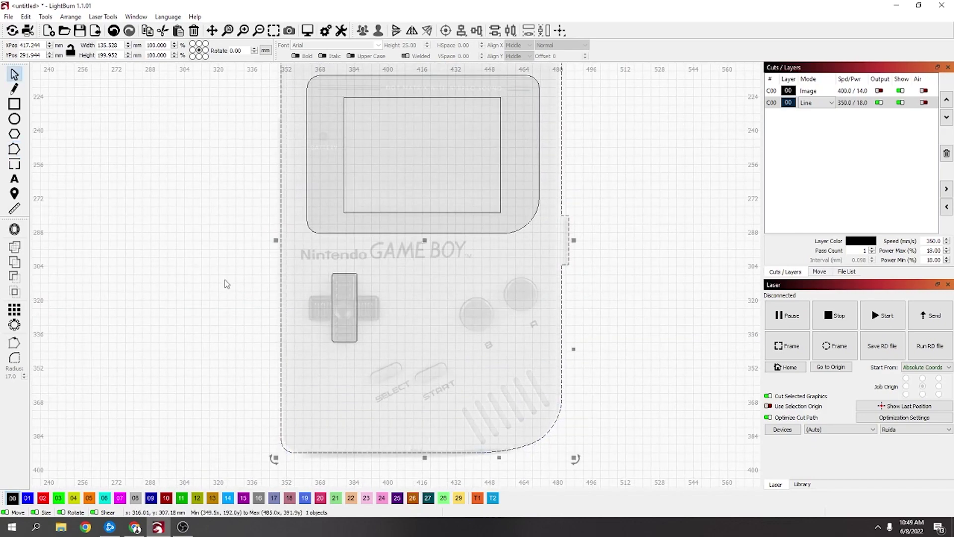
left_click(332, 325)
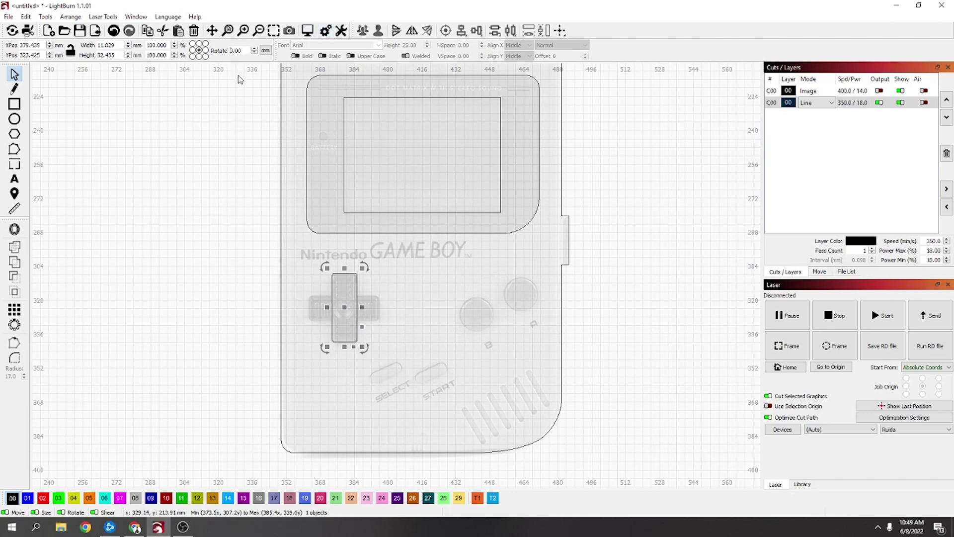
type("9")
key("Return")
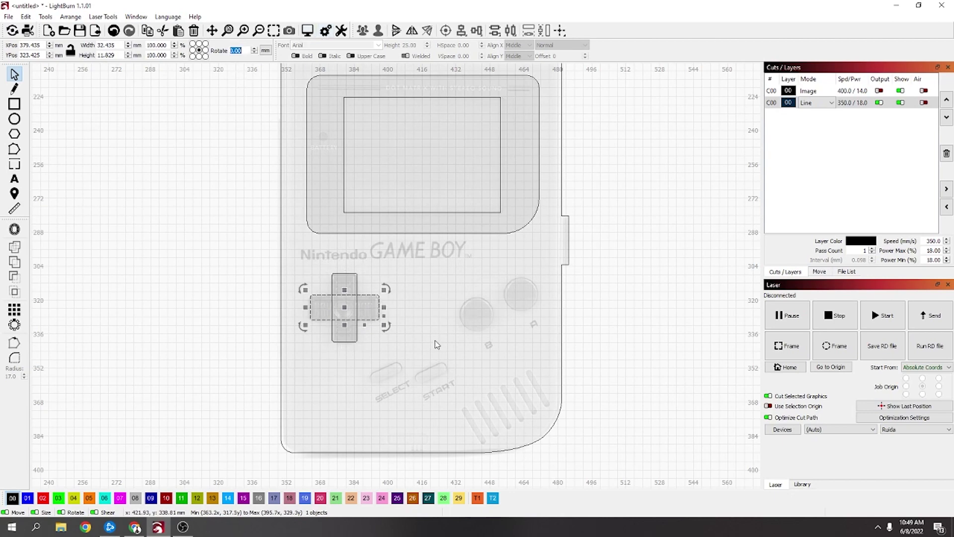
scroll(405, 387, "up", 2)
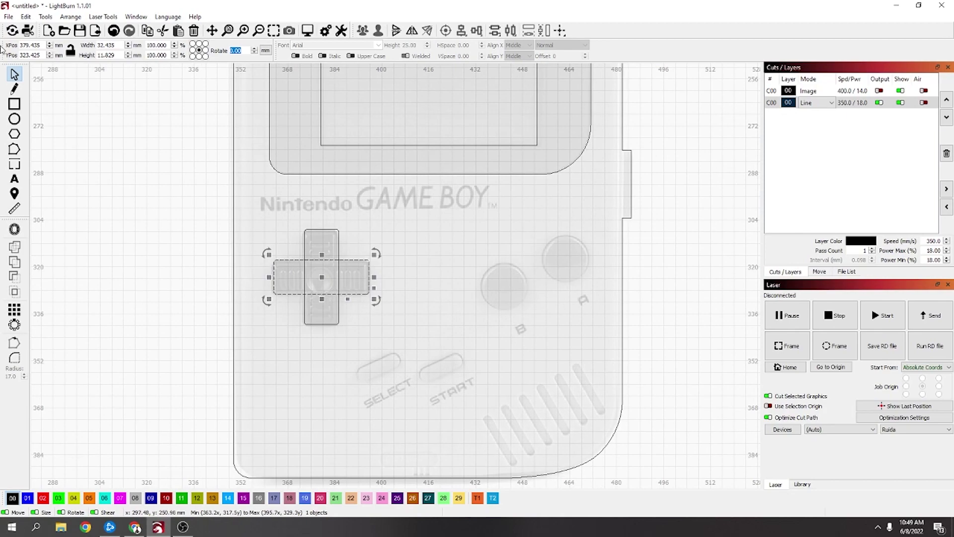
scroll(413, 308, "down", 2)
scroll(413, 311, "up", 1)
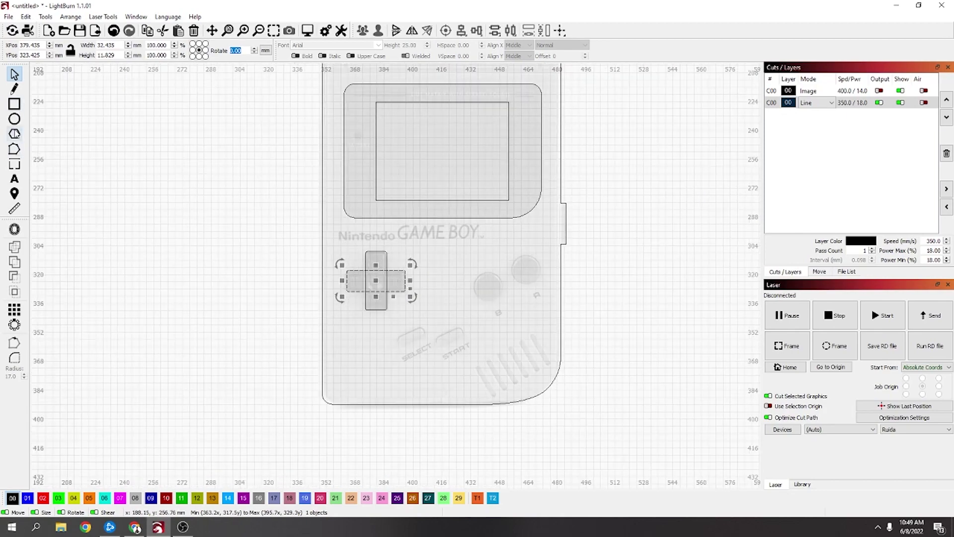
left_click(14, 103)
left_click_drag(133, 210, 153, 263)
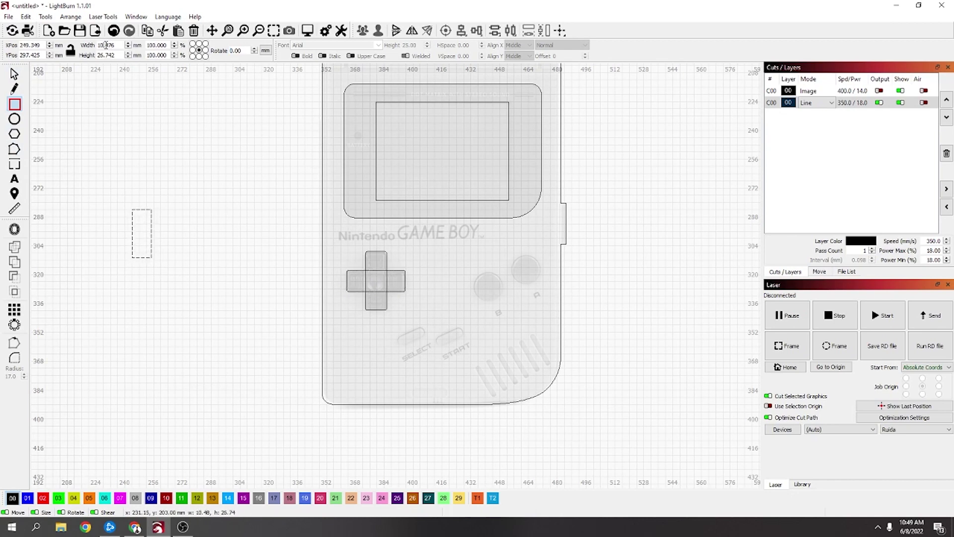
Make the side rectangle 10 wide with a 5.0 corner radius, then copy the pill right
left_click_drag(106, 46, 133, 52)
key("BackSpace")
left_click(16, 376)
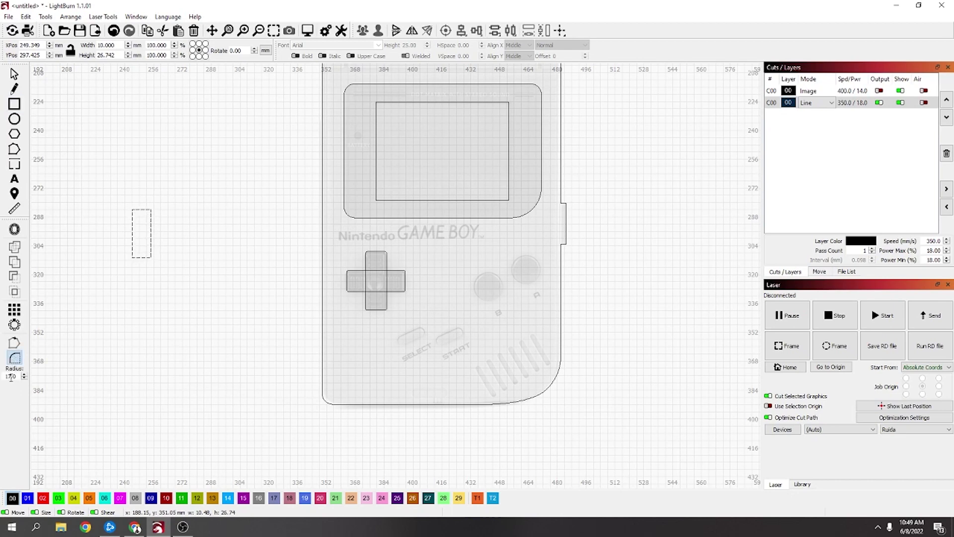
key("Return")
left_click(15, 75)
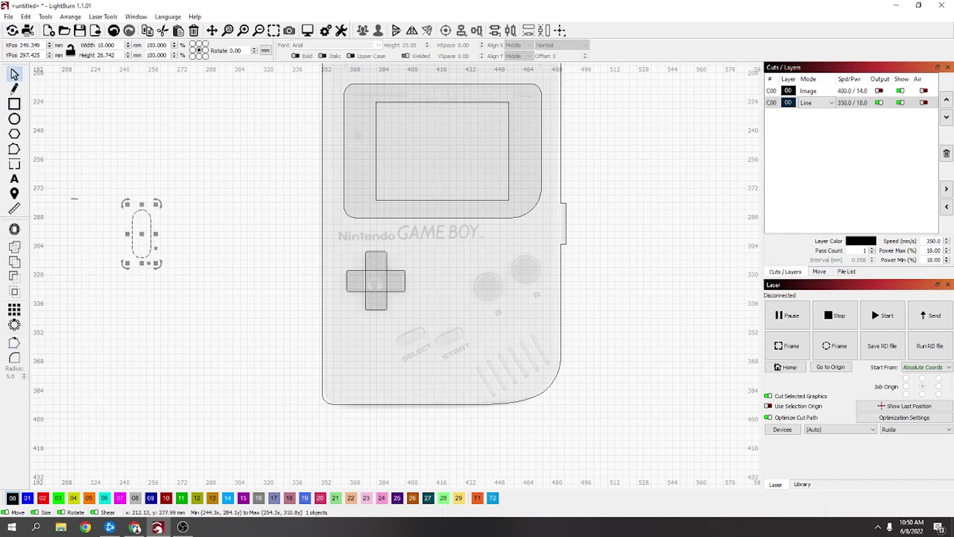
left_click_drag(142, 234, 414, 335)
Tilt, shrink and position the pill copy to fit over the SELECT button
scroll(413, 335, "down", 3)
scroll(408, 333, "up", 6)
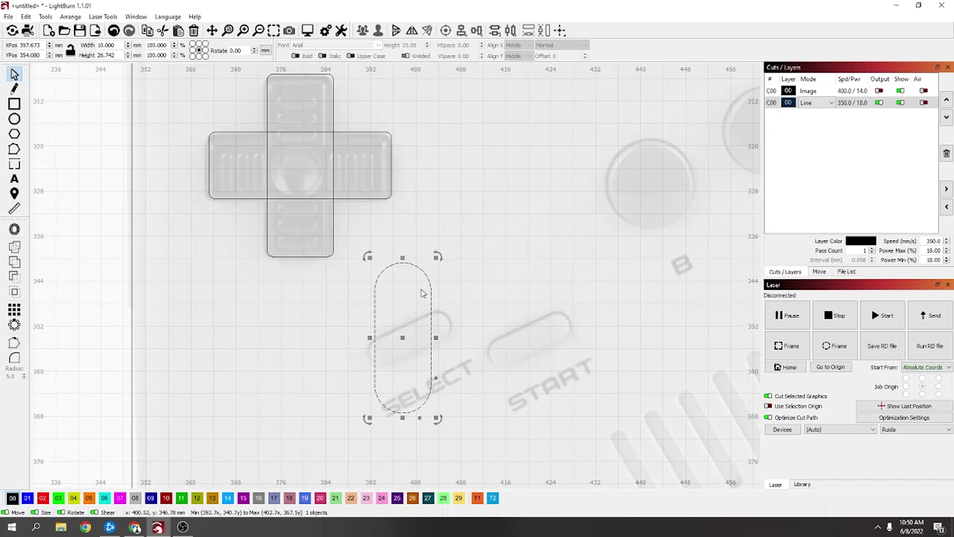
left_click_drag(440, 251, 490, 338)
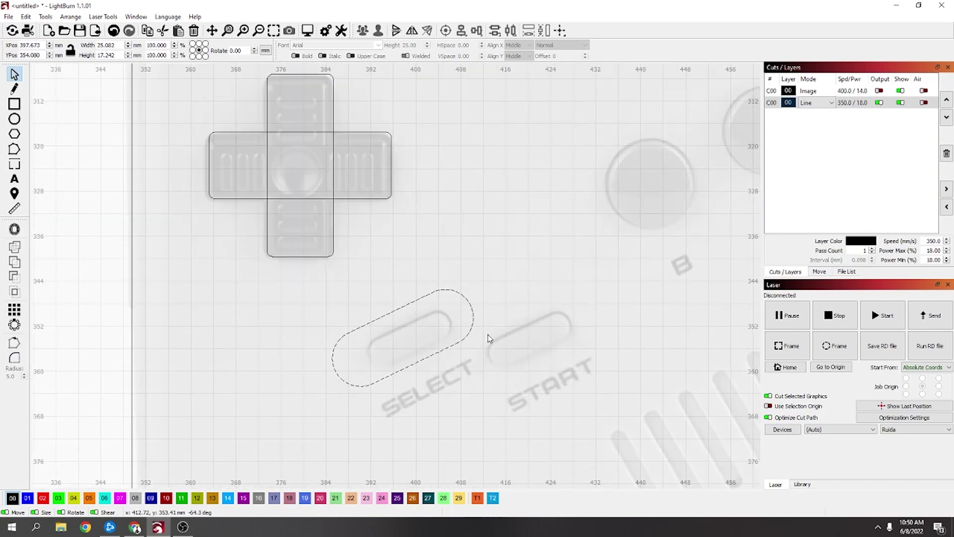
left_click(480, 282)
left_click_drag(479, 285, 453, 335)
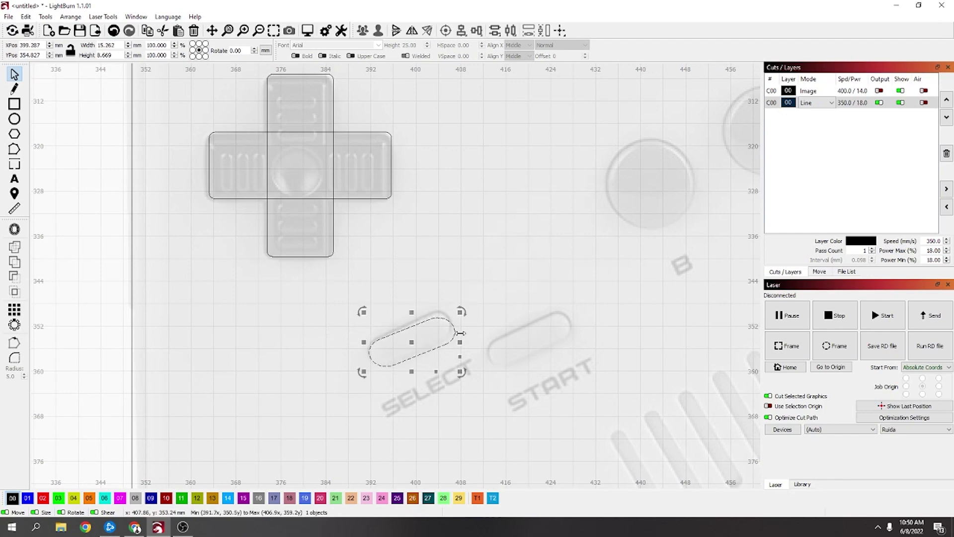
left_click_drag(464, 313, 462, 309)
left_click_drag(413, 345, 413, 338)
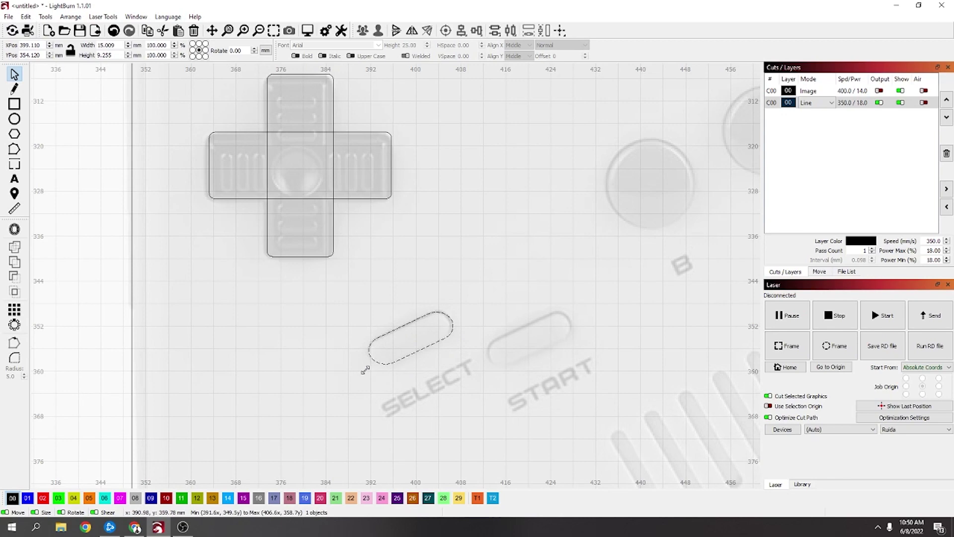
left_click_drag(365, 371, 368, 374)
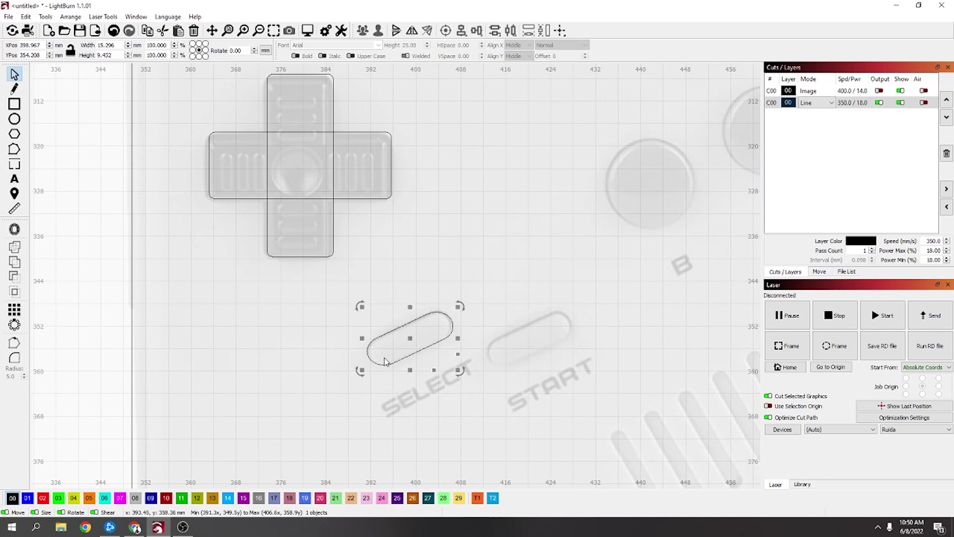
Duplicate the tilted pill onto the START button
left_click_drag(411, 336, 532, 344)
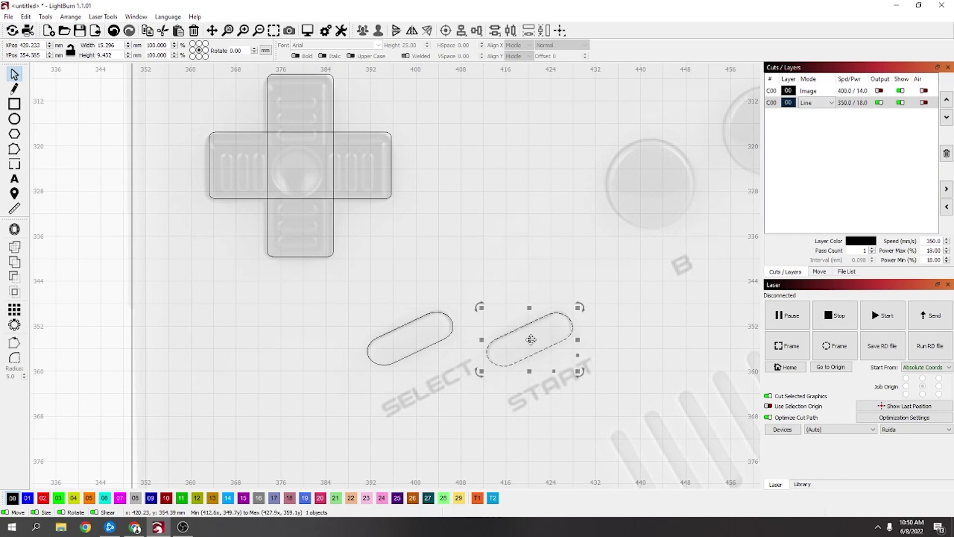
scroll(496, 268, "up", 1)
left_click_drag(495, 269, 248, 75)
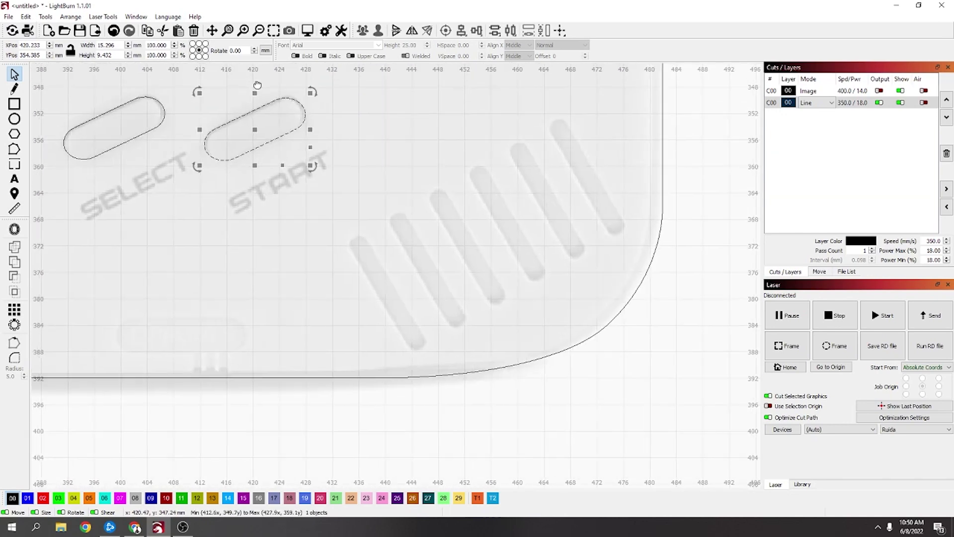
scroll(249, 75, "up", 1)
Trace the first speaker grille slot as a closed six-sided line outline, then select it for node editing
key("ctrl+l")
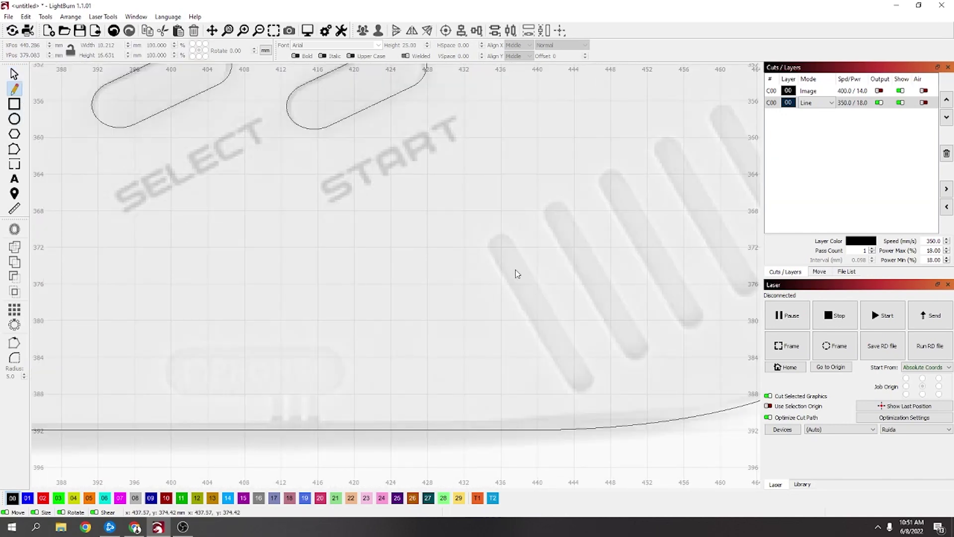
left_click(492, 255)
left_click(495, 238)
left_click(514, 245)
left_click(587, 369)
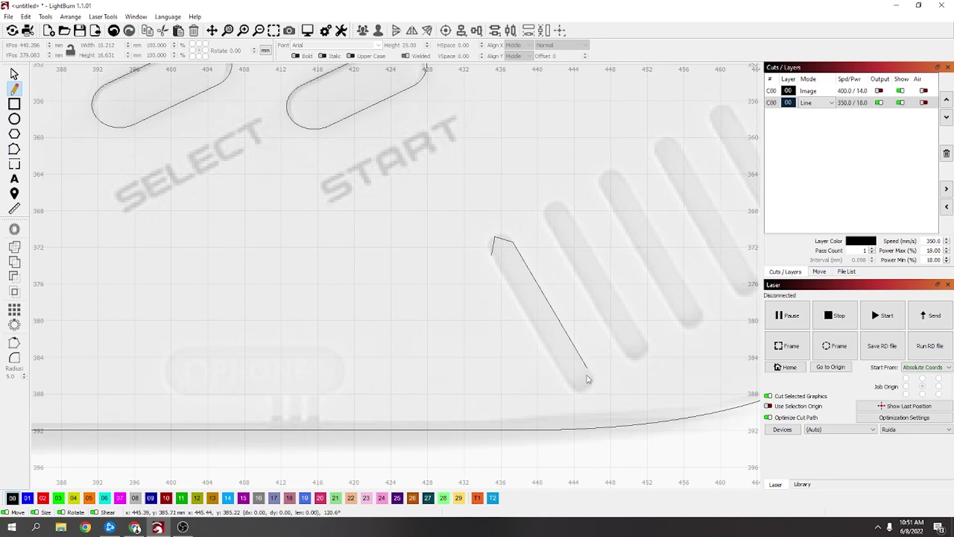
left_click(587, 387)
left_click(569, 384)
left_click(492, 254)
left_click(495, 238)
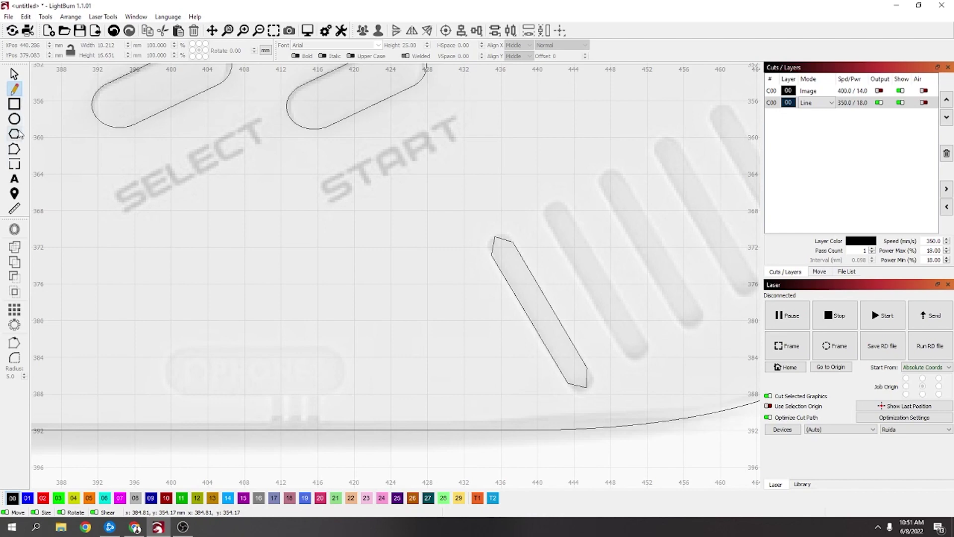
left_click(14, 149)
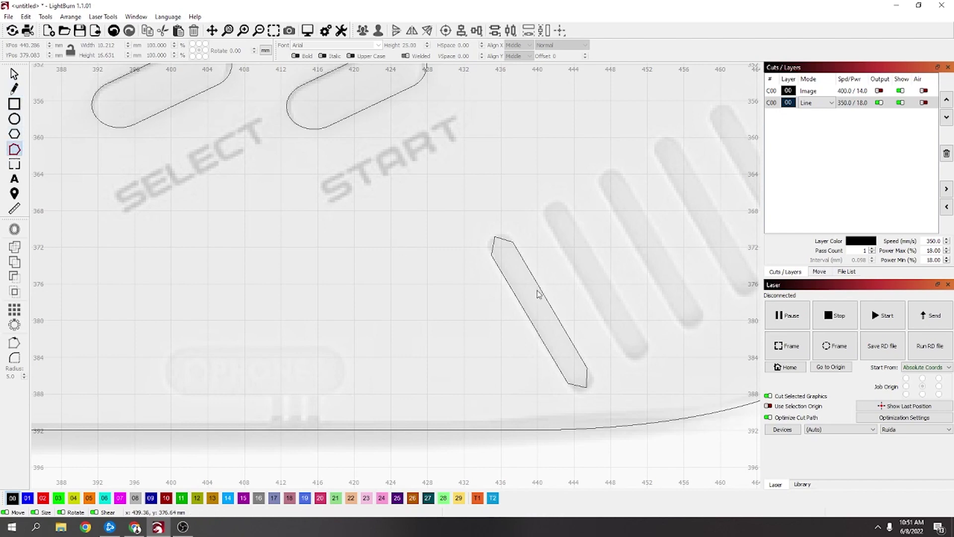
scroll(544, 288, "up", 2)
left_click(435, 217)
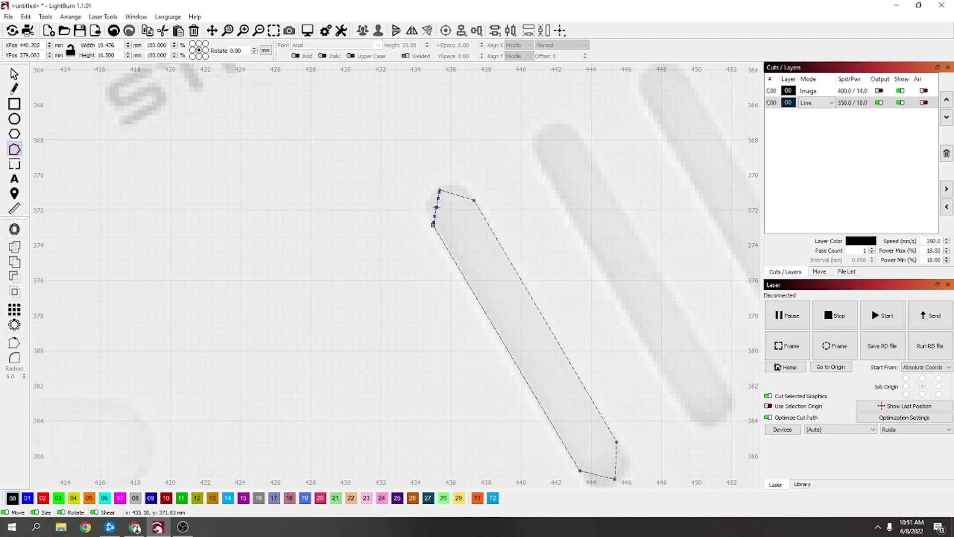
Drag the slot outline's top and bottom nodes so both ends become rounded
left_click_drag(434, 206, 428, 201)
left_click_drag(458, 194, 459, 185)
scroll(554, 373, "up", 1)
left_click_drag(554, 373, 442, 143)
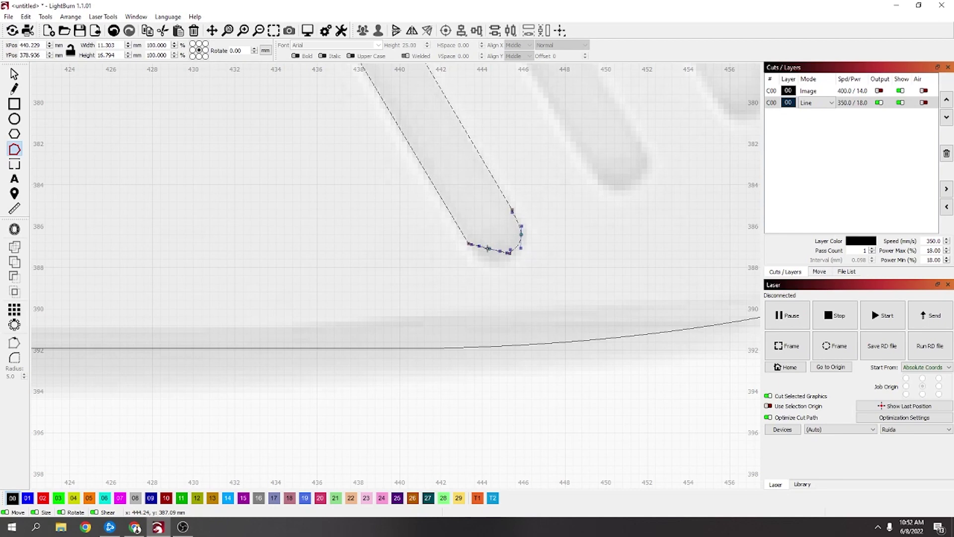
left_click_drag(488, 248, 487, 259)
scroll(488, 259, "down", 3)
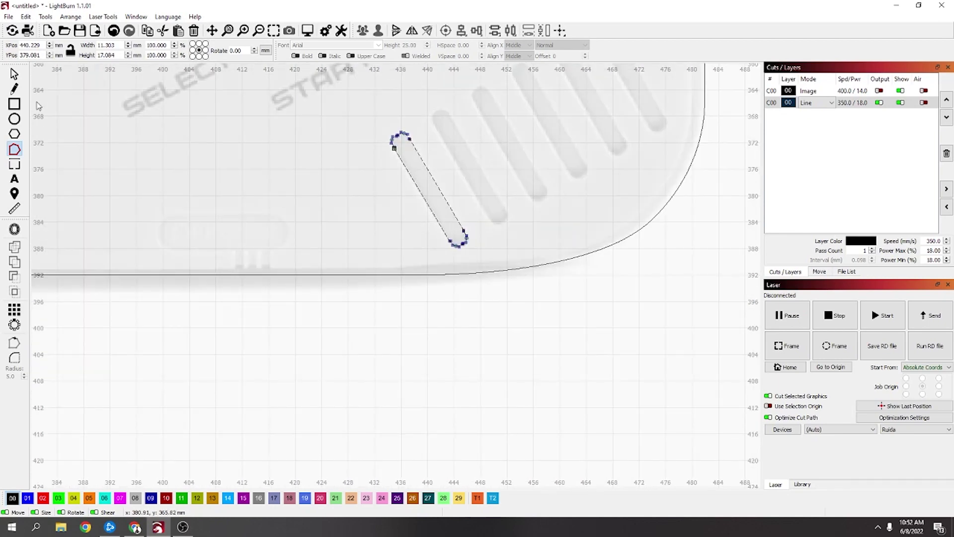
Copy the slot outline onto the remaining speaker-grille slots
left_click(14, 74)
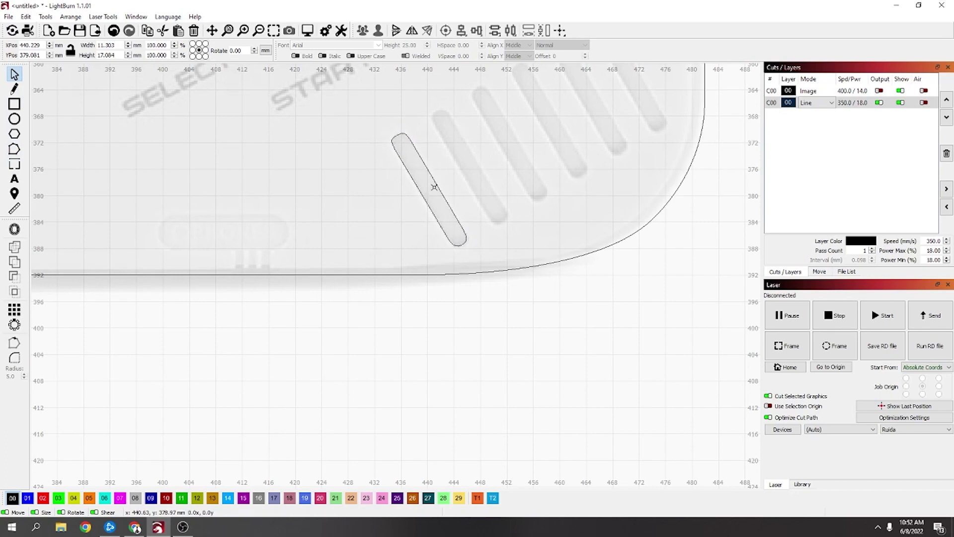
left_click_drag(432, 186, 588, 100)
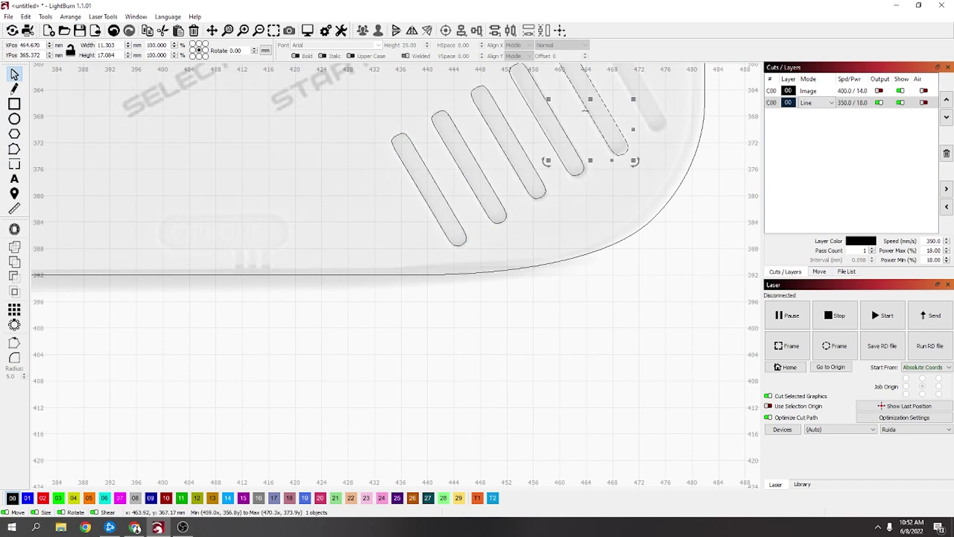
left_click_drag(427, 240, 465, 214)
scroll(464, 215, "down", 3)
scroll(298, 199, "up", 2)
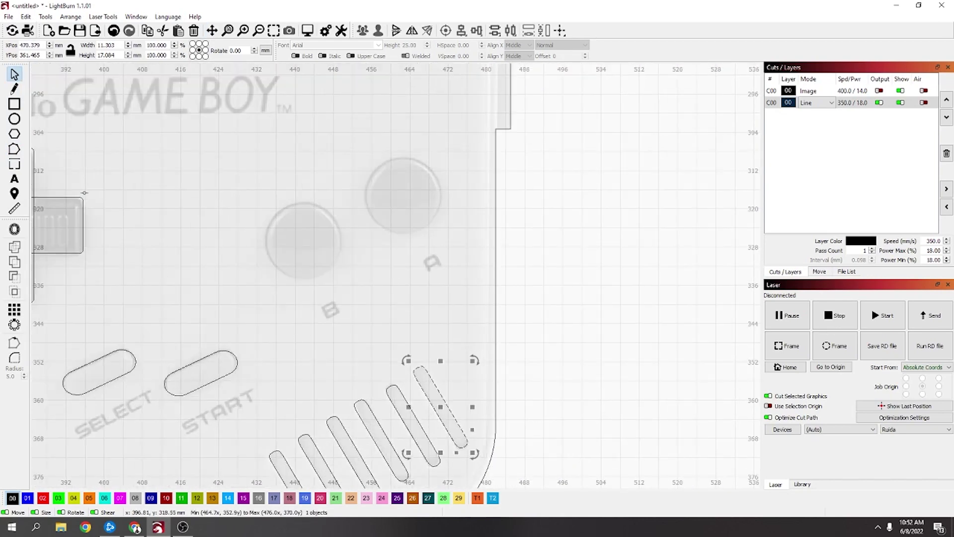
Draw a 15.7 mm circle over the B button and copy it onto the A button
left_click(18, 119)
left_click_drag(260, 216, 330, 293)
left_click(14, 74)
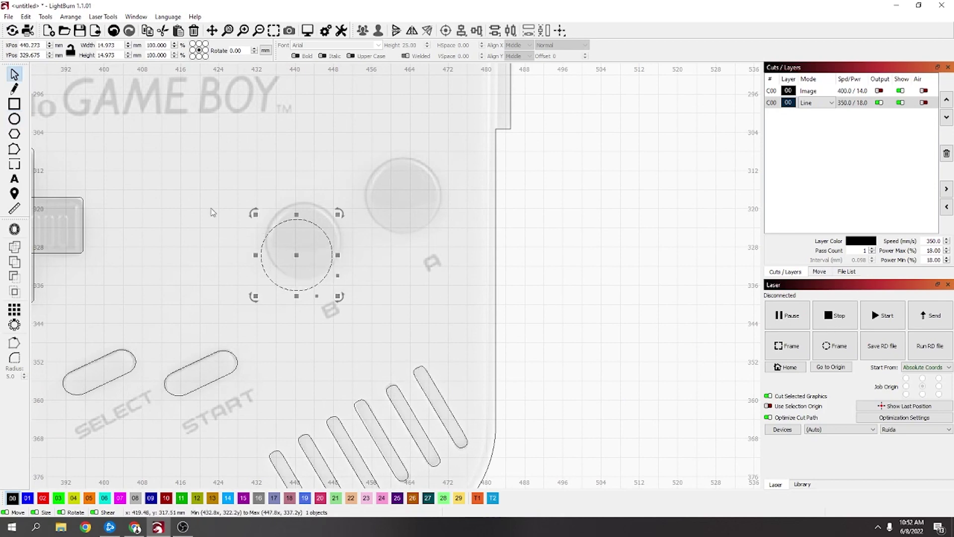
left_click_drag(296, 254, 301, 238)
left_click_drag(342, 281, 347, 285)
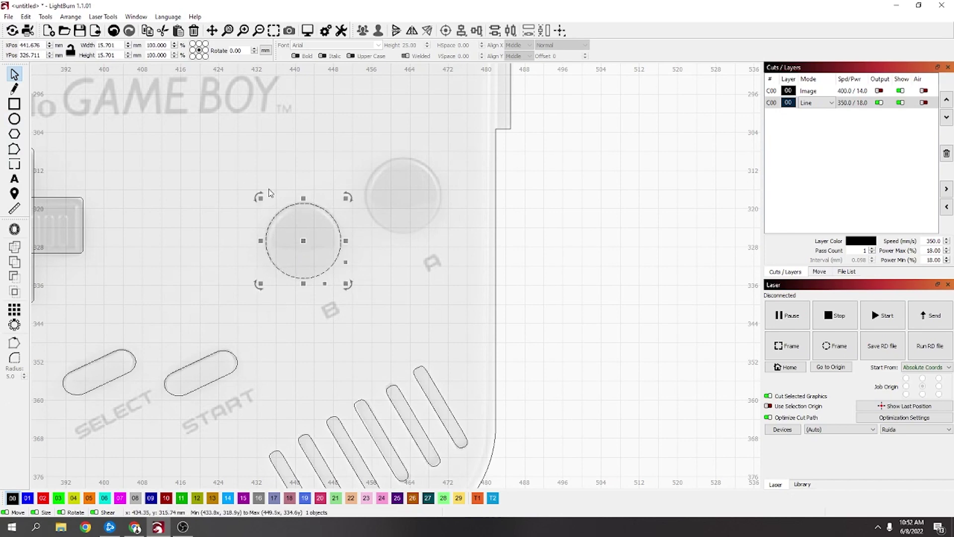
left_click_drag(305, 245, 404, 197)
Undo the accidental move of the background photo
scroll(325, 198, "down", 3)
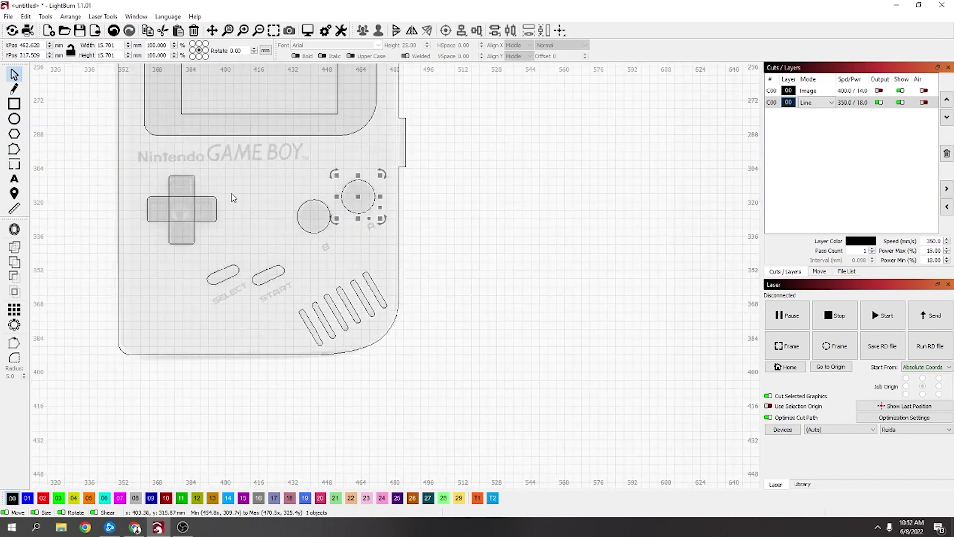
scroll(177, 216, "up", 2)
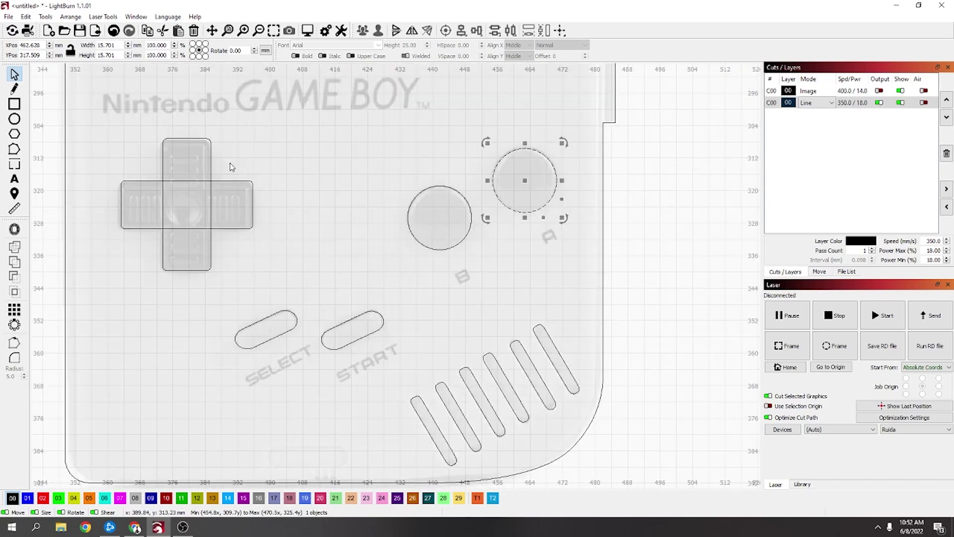
left_click_drag(230, 164, 168, 232)
key("ctrl+z")
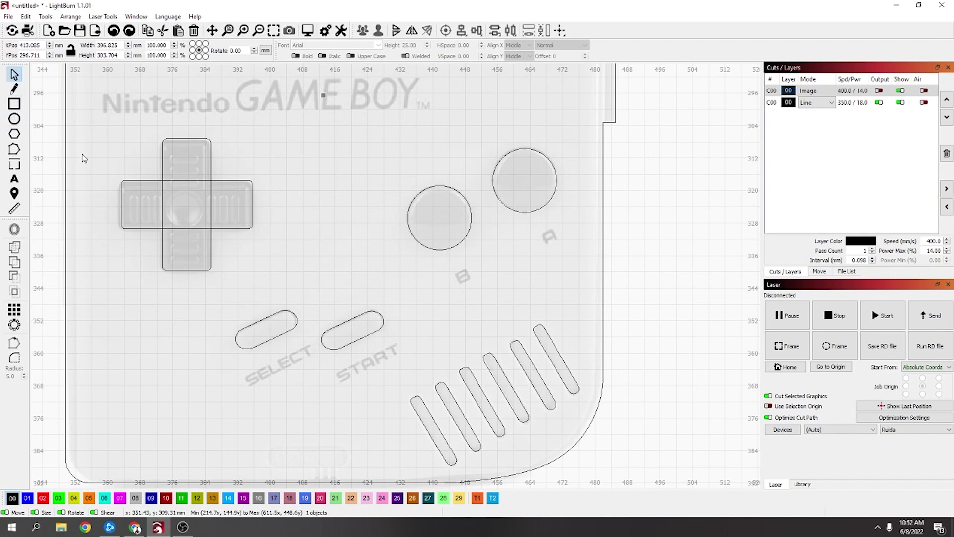
Weld the horizontal and vertical D-pad rectangles into a single 32.4 mm cross
left_click(185, 181)
left_click(163, 199, "shift")
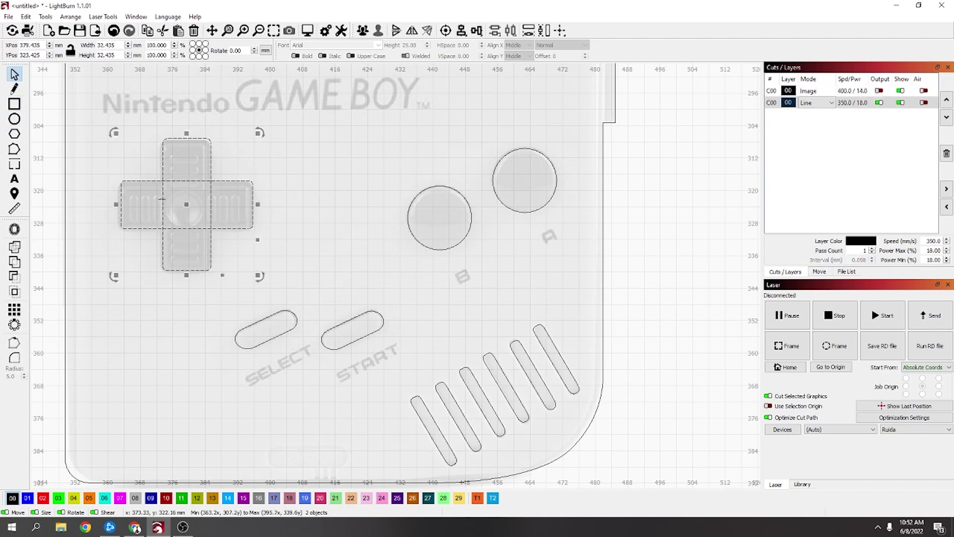
left_click(15, 262)
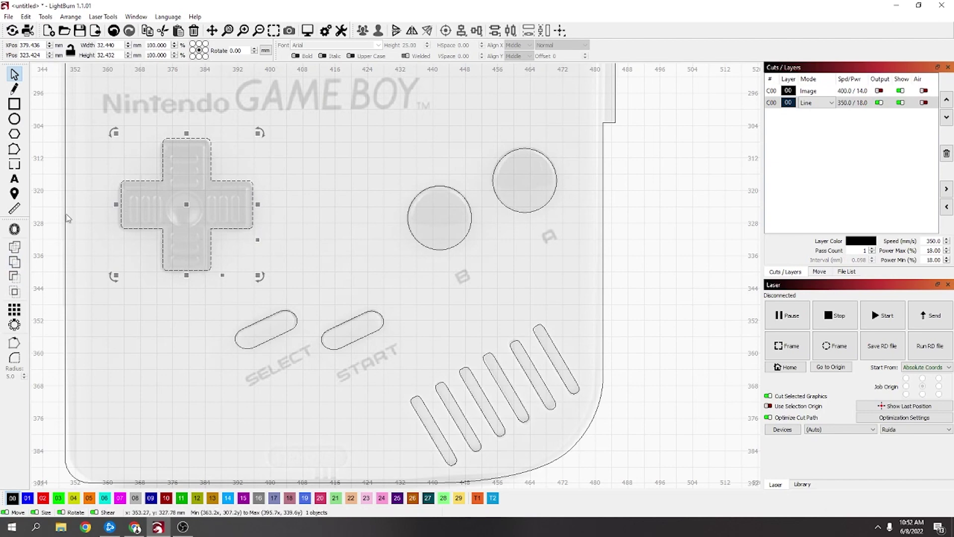
Draw an 8.7 mm circle and align its centre with the D-pad cross
left_click(14, 119)
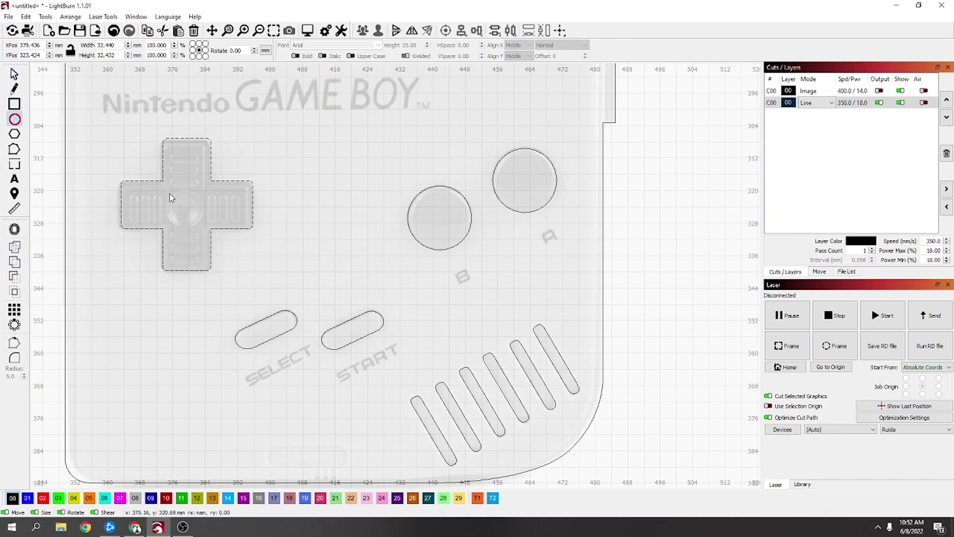
left_click_drag(170, 194, 206, 233)
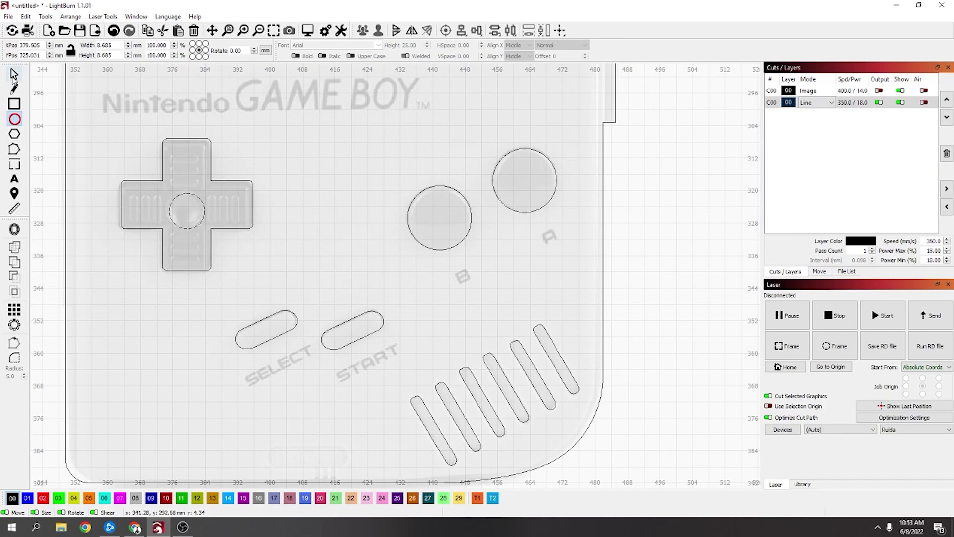
left_click(14, 75)
left_click(228, 182, "shift")
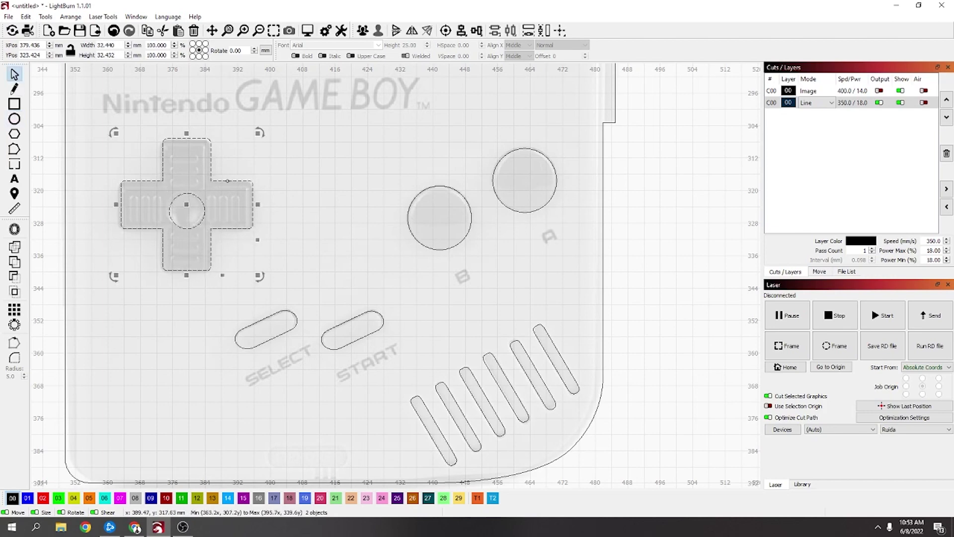
left_click(446, 31)
left_click(347, 236)
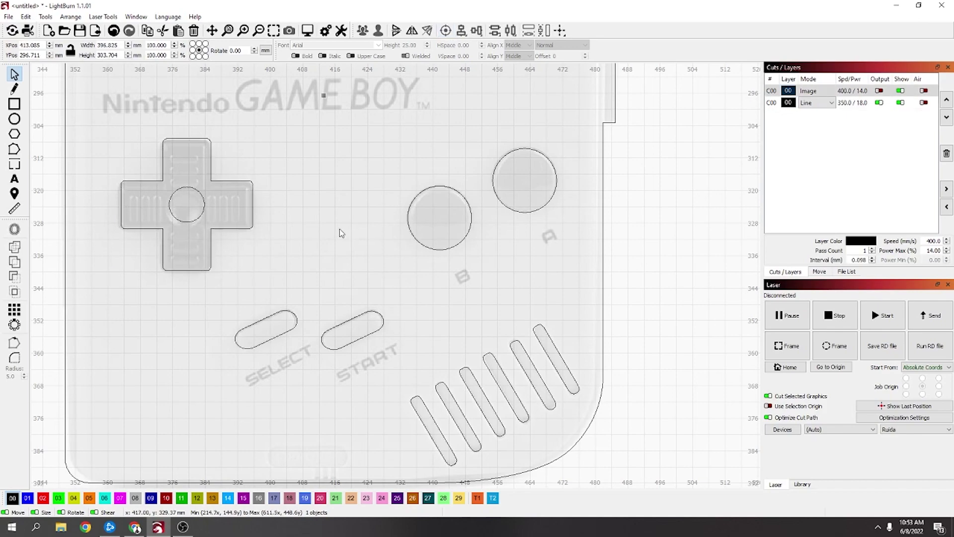
scroll(339, 230, "down", 8)
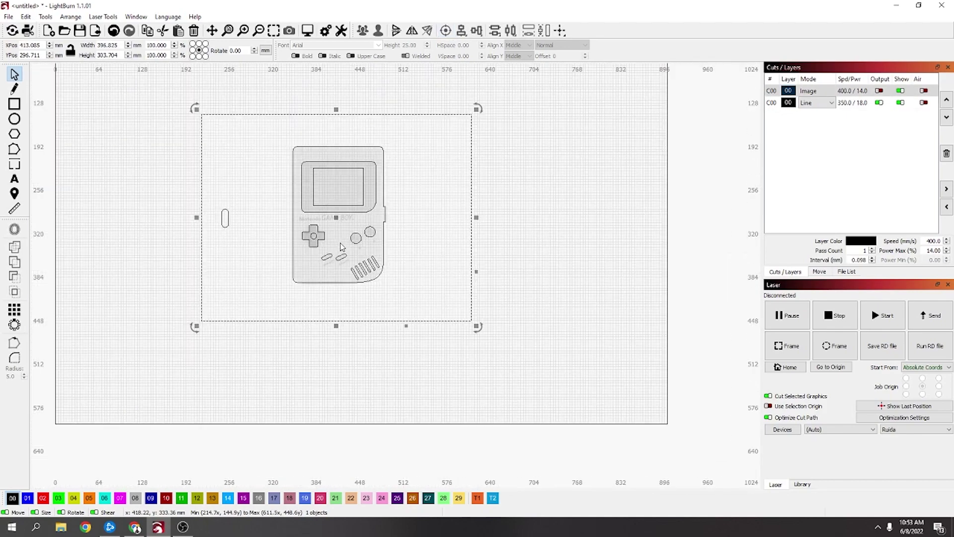
left_click(900, 90)
scroll(334, 256, "up", 4)
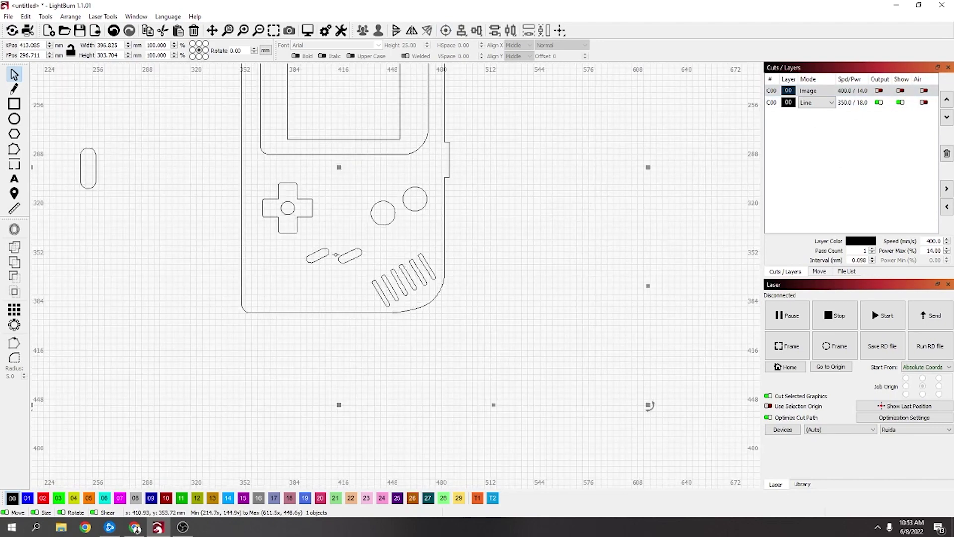
scroll(337, 254, "down", 3)
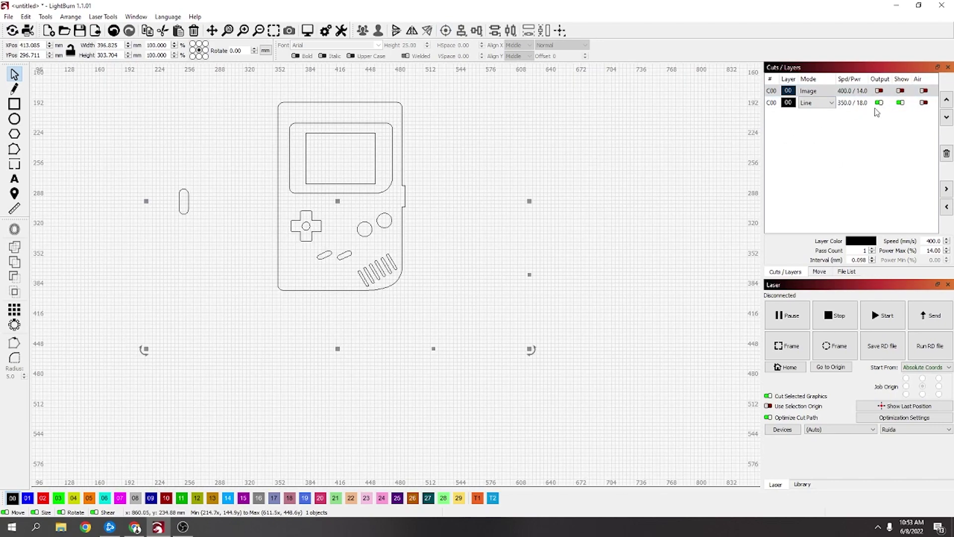
left_click(900, 92)
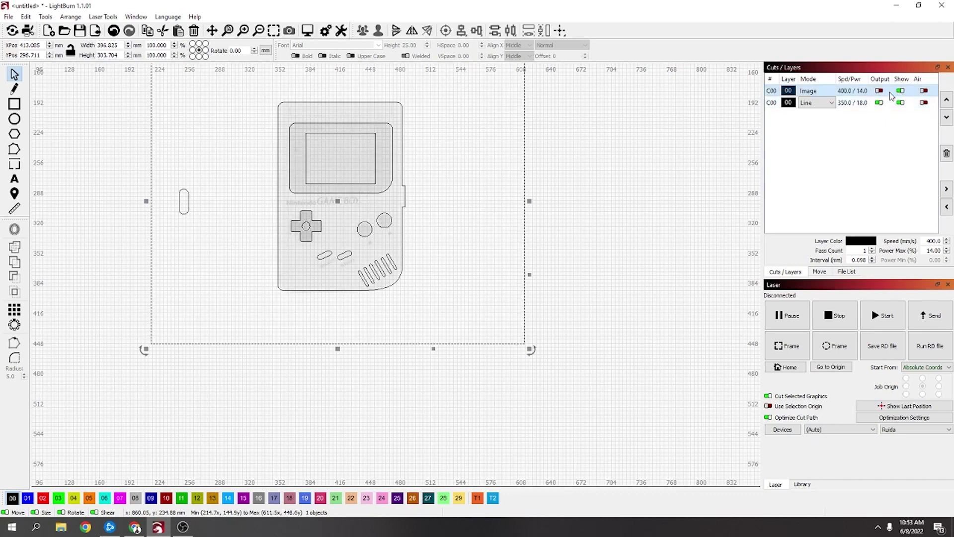
left_click(879, 91)
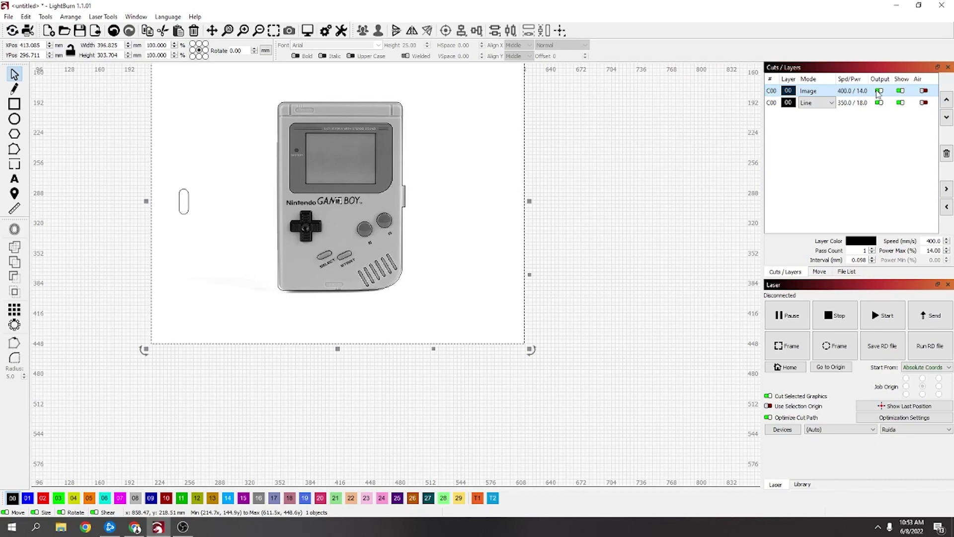
left_click(879, 91)
scroll(374, 234, "up", 5)
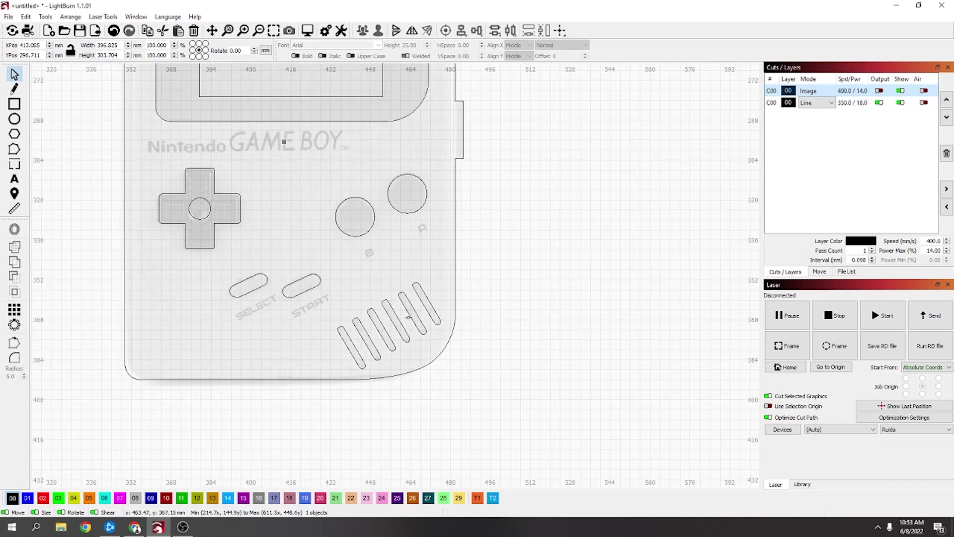
scroll(462, 195, "up", 2)
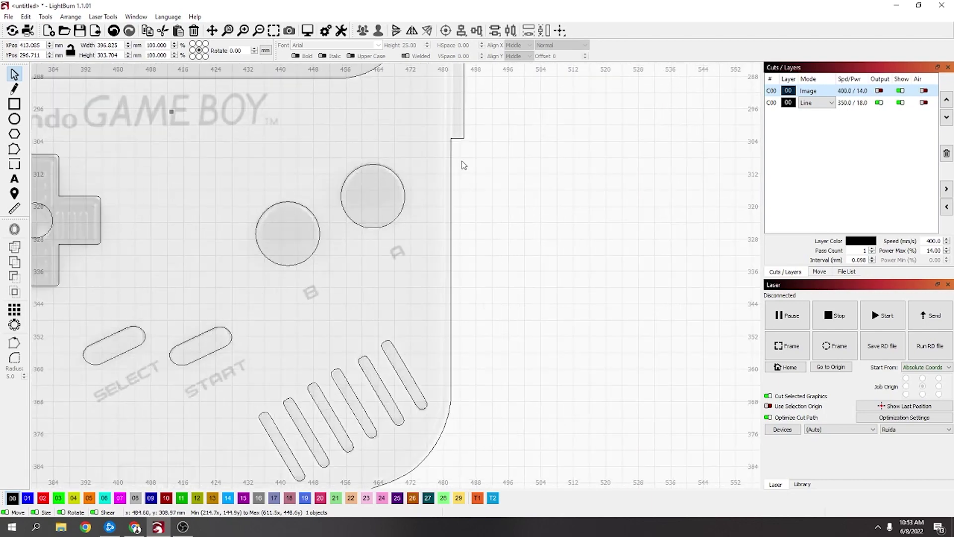
Round the corners of the body's right-edge notch with a 1.0 radius
left_click(14, 357)
scroll(473, 251, "up", 2)
scroll(473, 251, "down", 2)
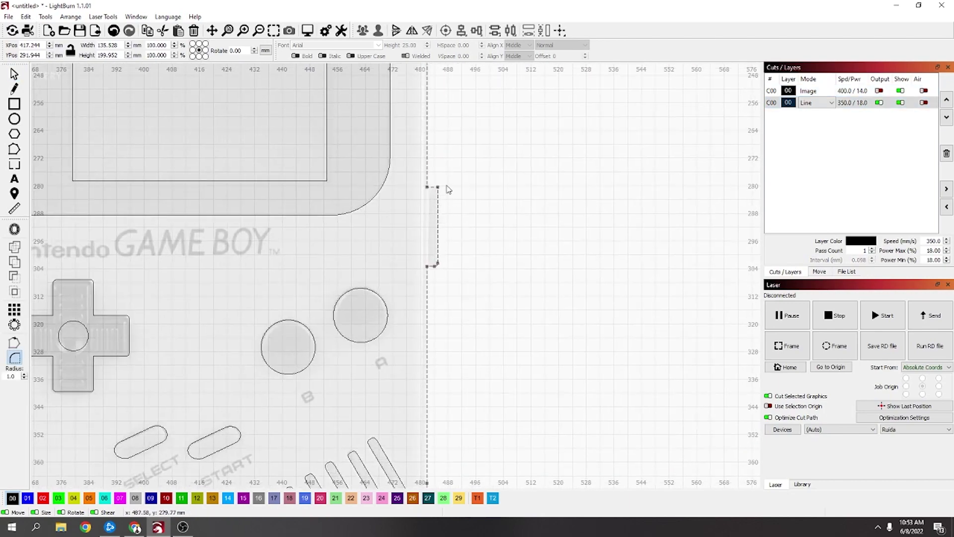
scroll(435, 223, "down", 2)
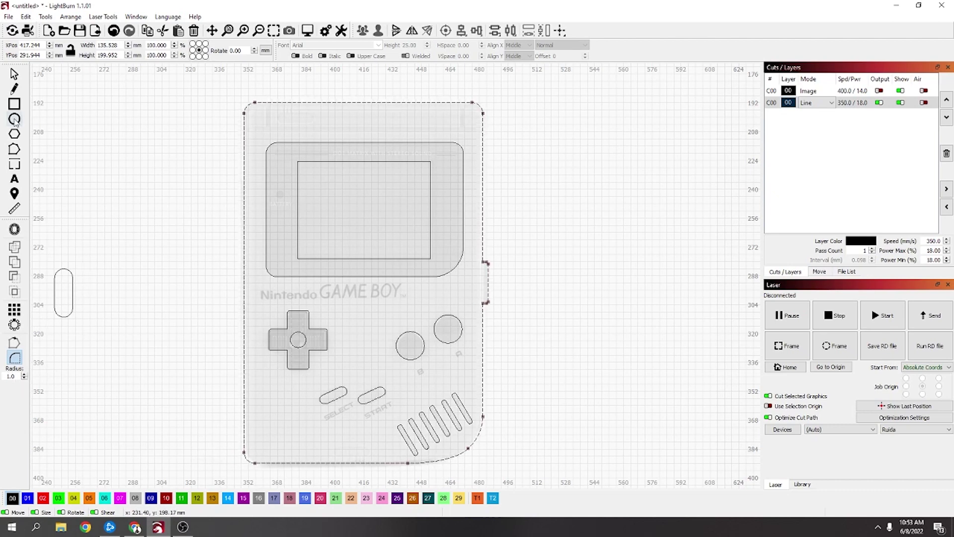
left_click(14, 119)
Draw a 12.4 mm circle, copy it directly below, and draw a rectangle spanning between them
left_click_drag(121, 217, 140, 235)
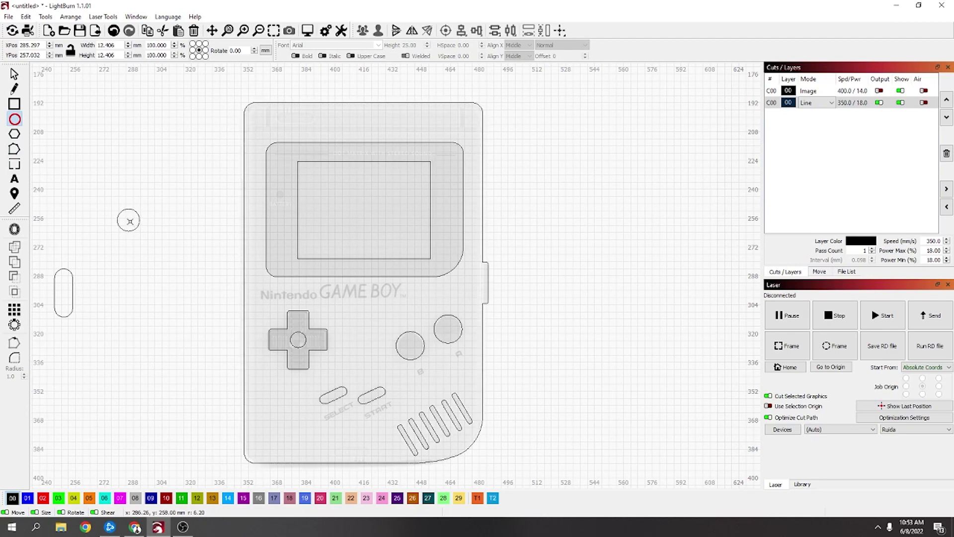
left_click(14, 73)
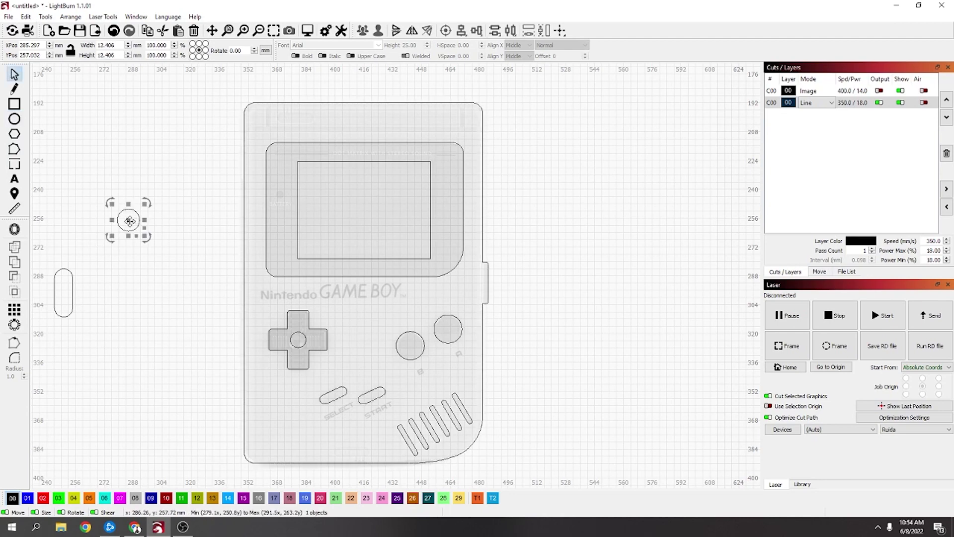
left_click_drag(129, 221, 129, 280)
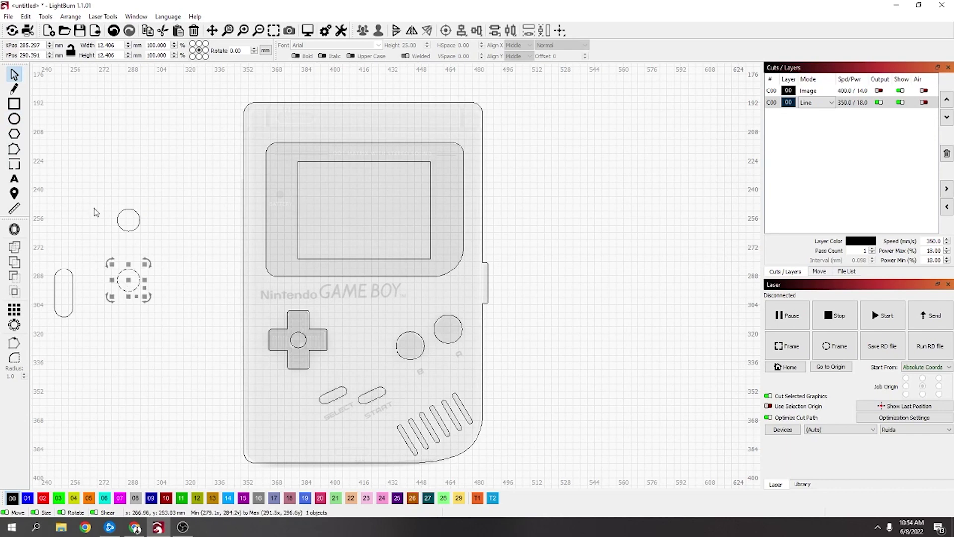
key("ctrl+r")
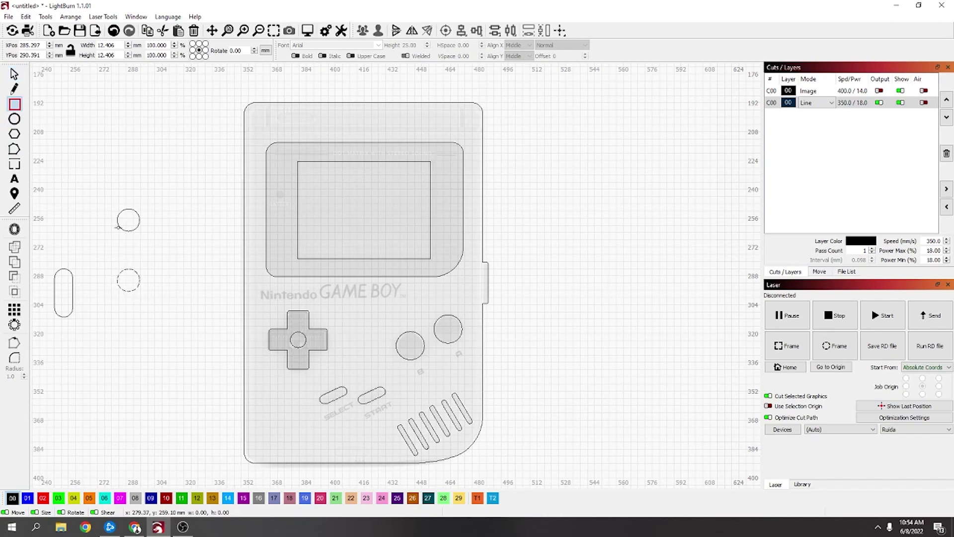
left_click_drag(117, 220, 141, 279)
Weld both circles onto the rectangle to form a 45.8 mm pill and move it into place
left_click(14, 74)
left_click(137, 212, "shift")
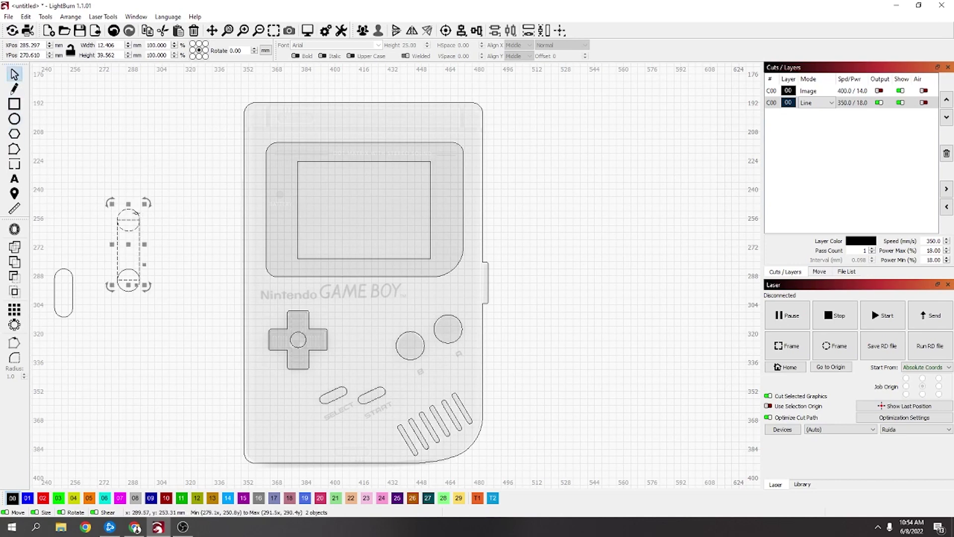
left_click(14, 262)
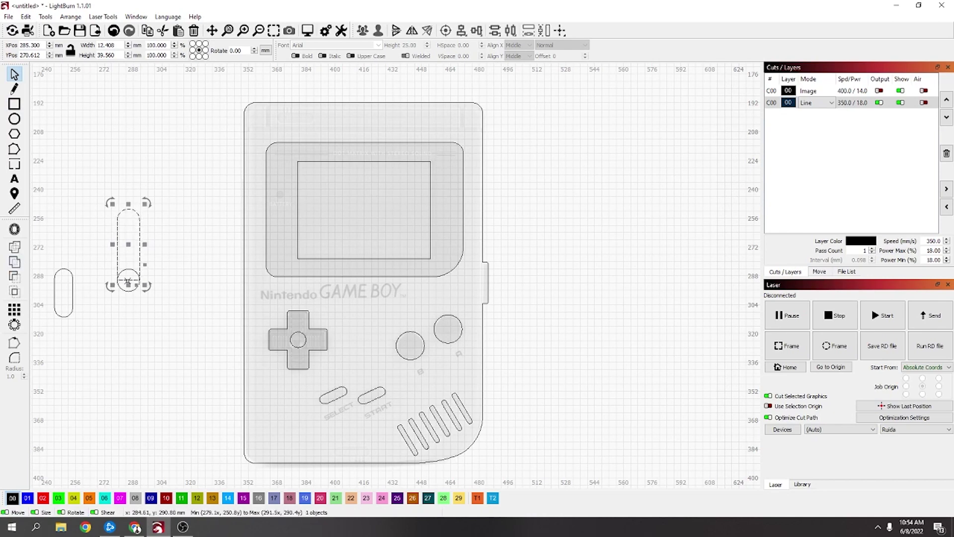
left_click(129, 281, "shift")
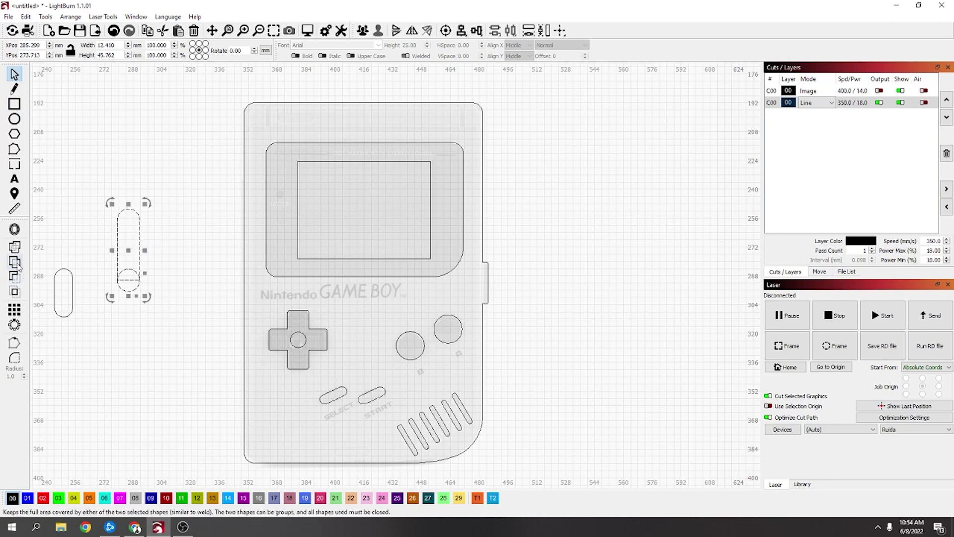
left_click(16, 263)
left_click_drag(130, 251, 198, 220)
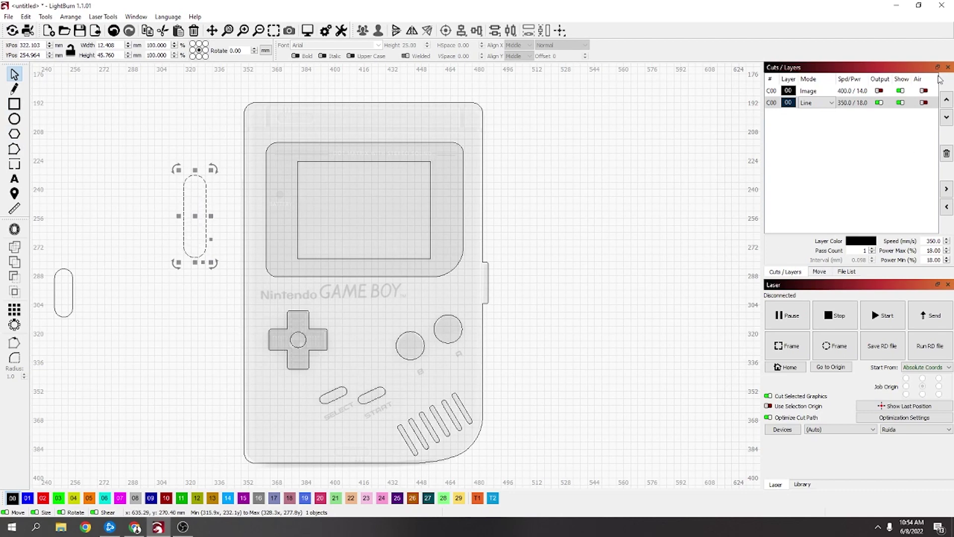
left_click(815, 102)
Switch layer 00 from Line to Fill mode and move the pill further left
left_click(815, 102)
left_click(817, 114)
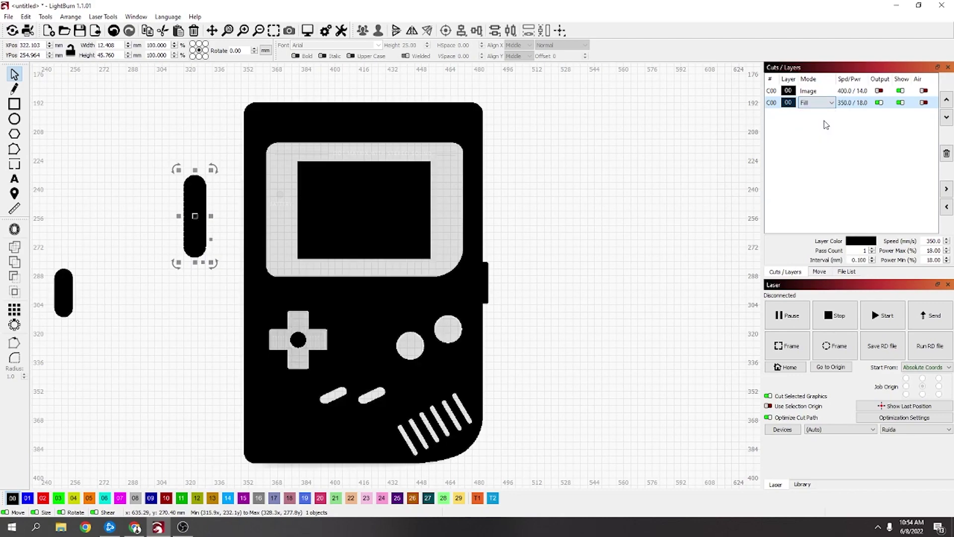
scroll(533, 207, "down", 3)
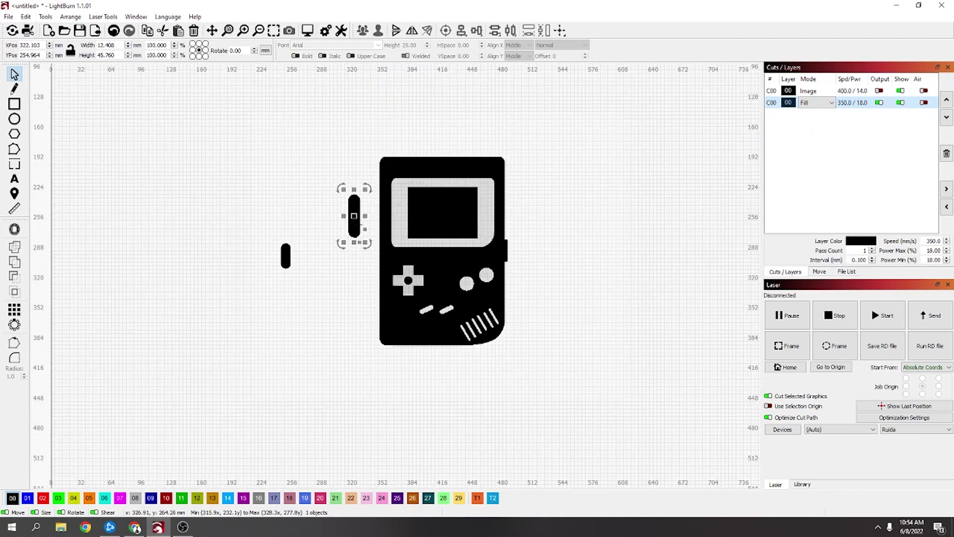
left_click_drag(358, 225, 237, 219)
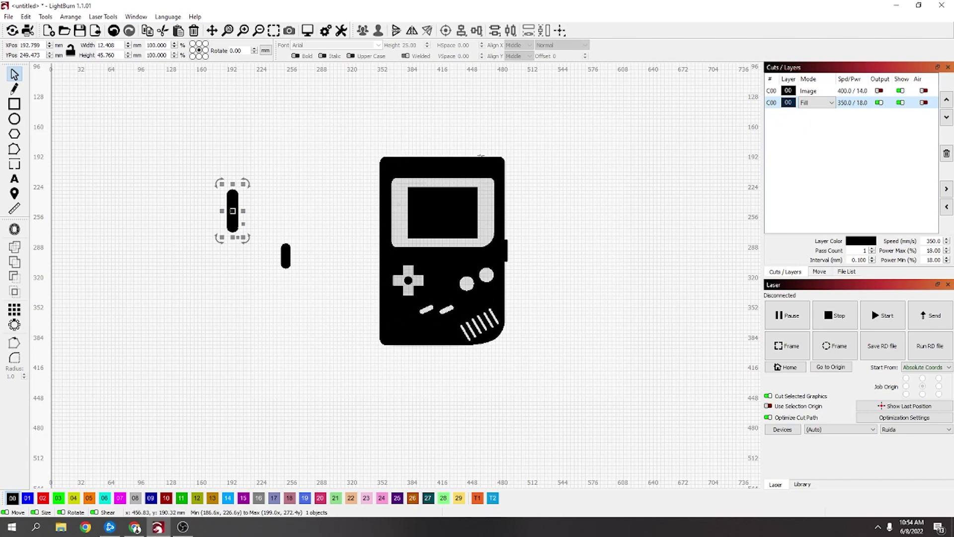
Put the body outline on red layer 02, then undo that change
left_click(479, 157)
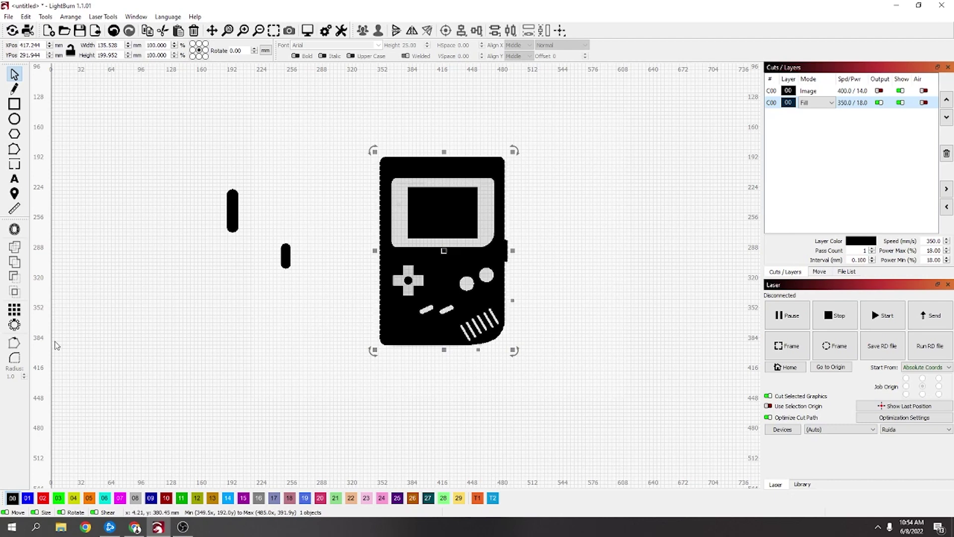
left_click(43, 498)
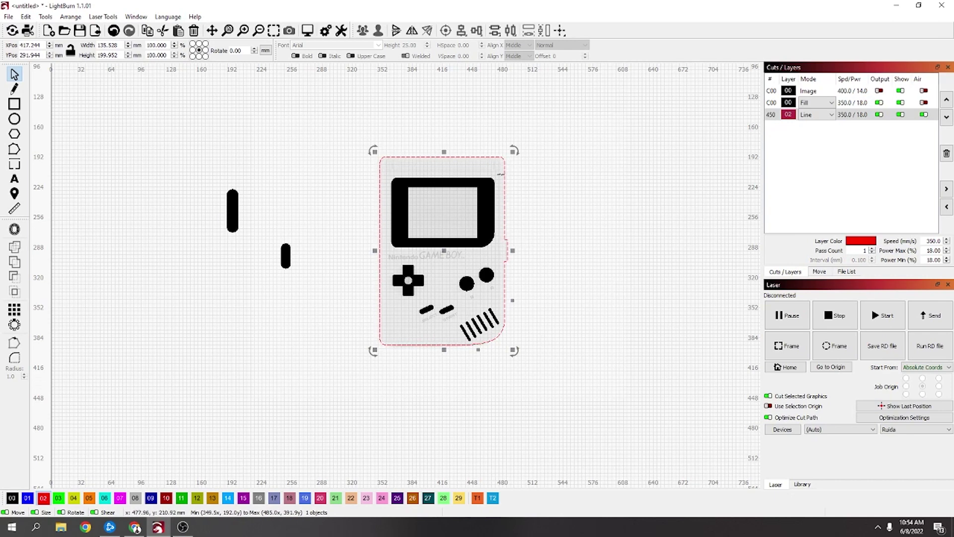
key("ctrl+z")
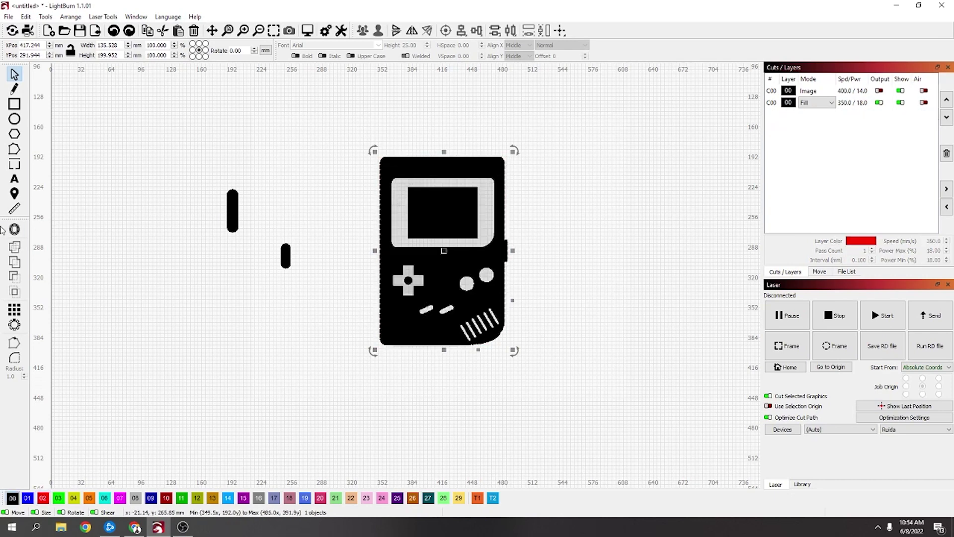
Offset the body outline 2.00 mm outward with round corners, keeping the original
left_click(15, 230)
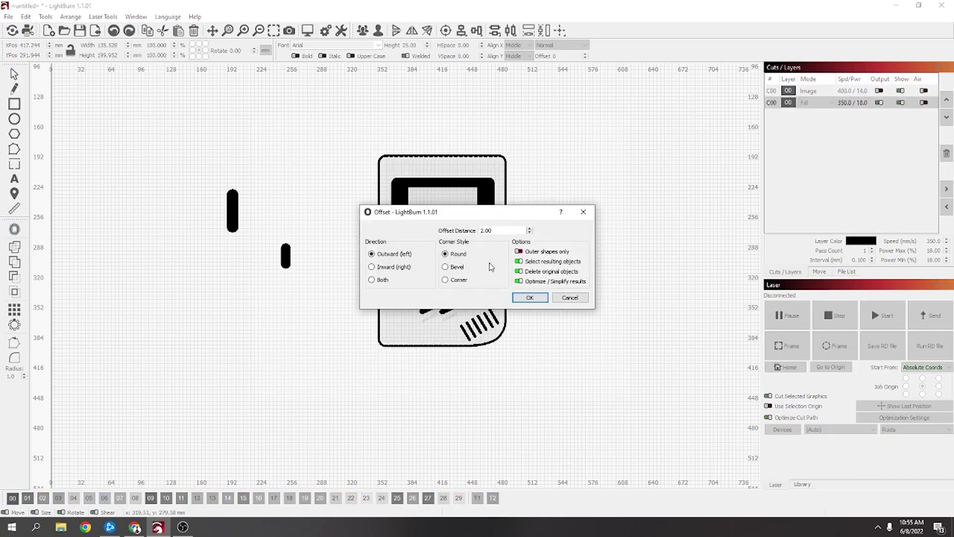
left_click(554, 274)
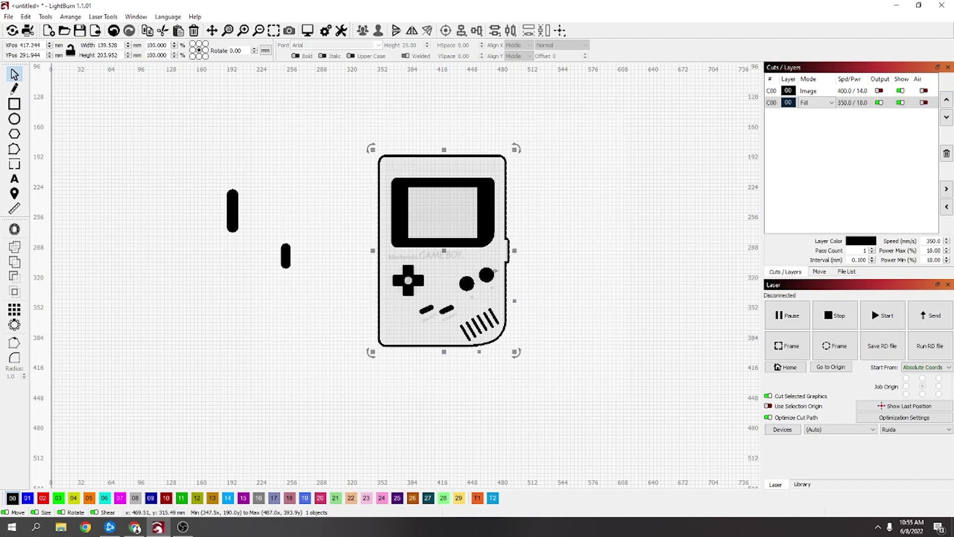
left_click(544, 213)
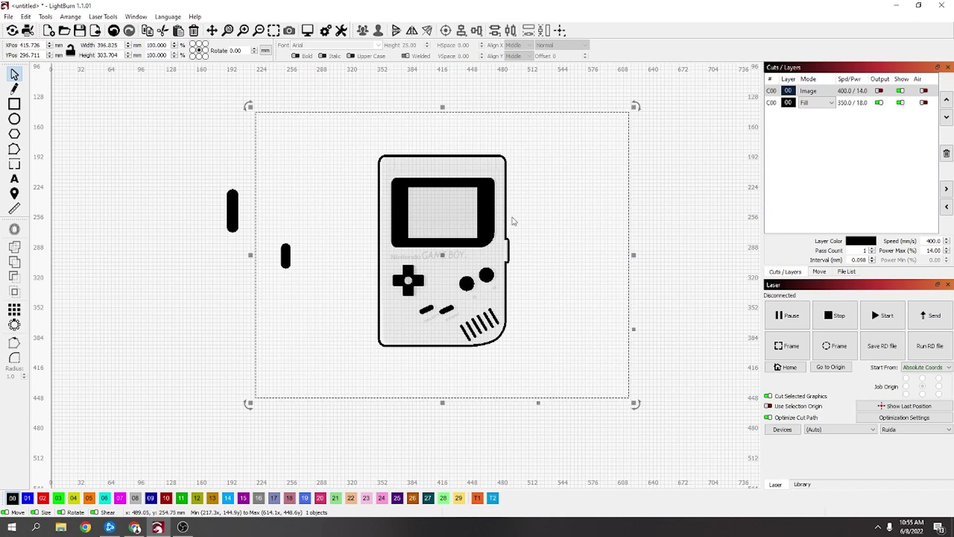
scroll(468, 263, "up", 1)
Nudge the Game Boy photo slightly left to line up beneath the traced vectors
scroll(468, 263, "up", 3)
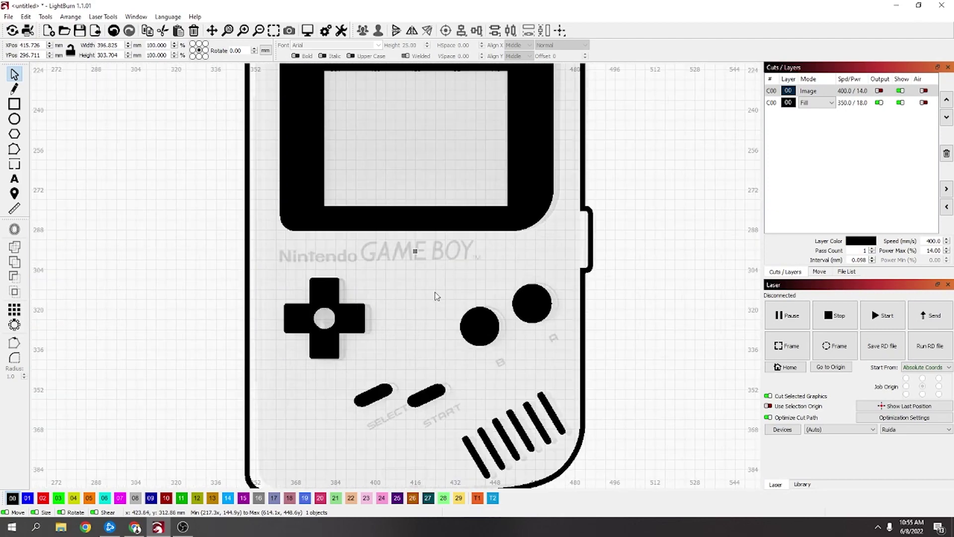
left_click(440, 306)
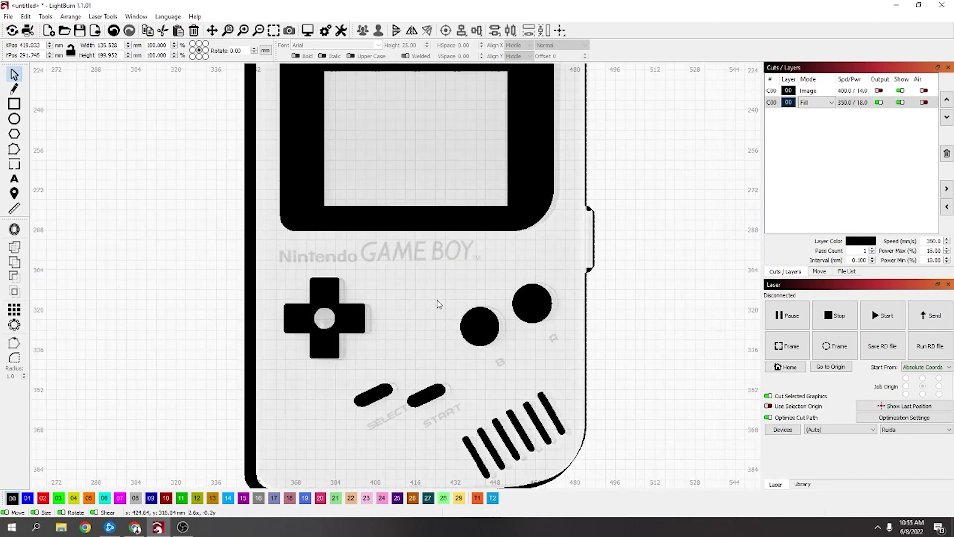
left_click(434, 304)
left_click_drag(434, 304, 427, 304)
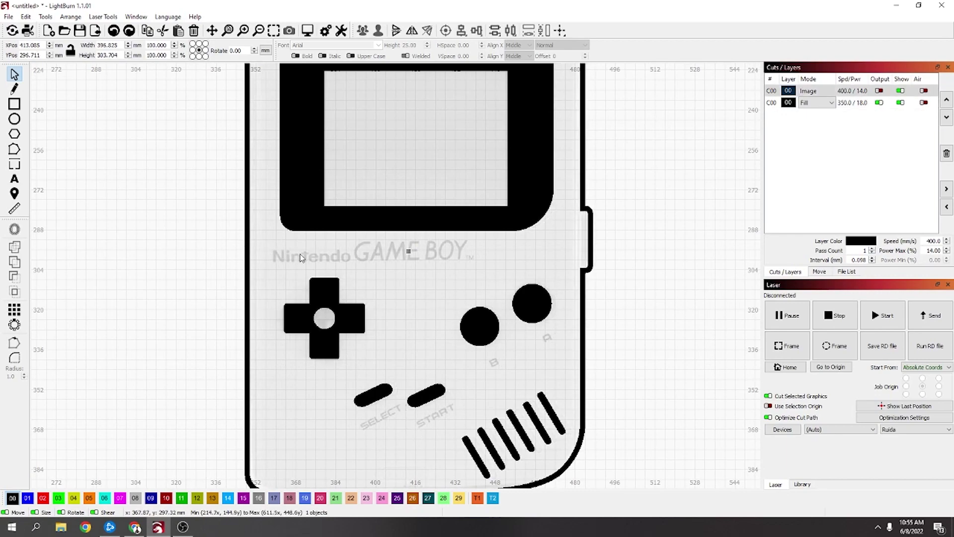
scroll(450, 426, "down", 4)
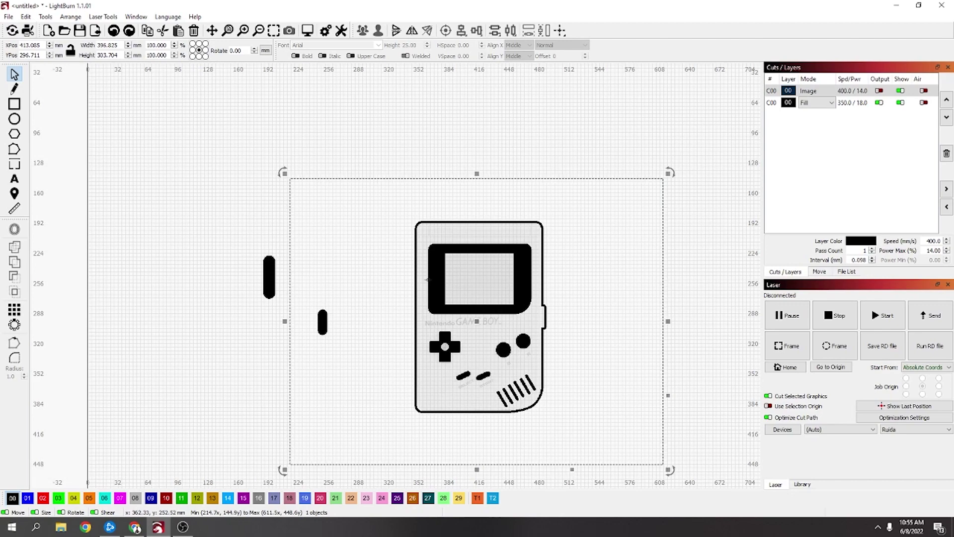
scroll(438, 286, "down", 2)
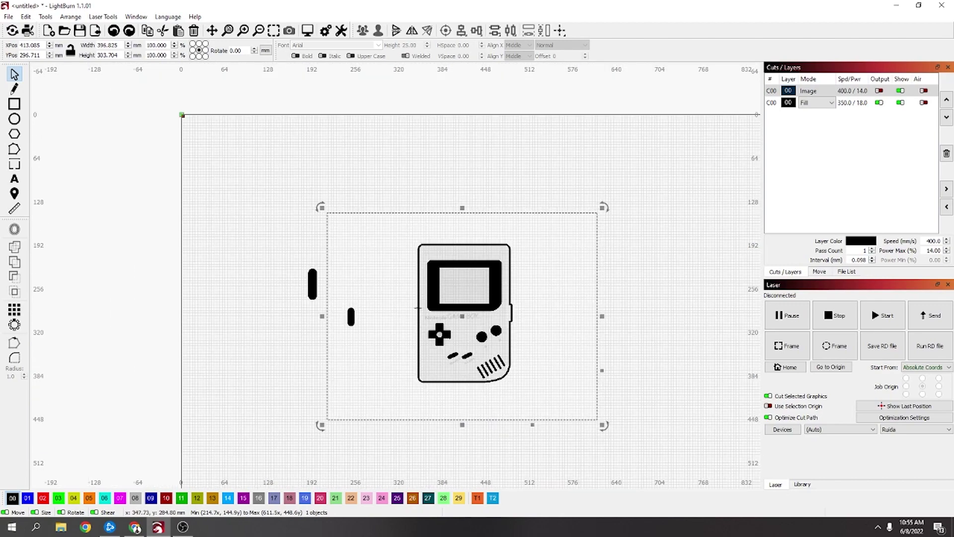